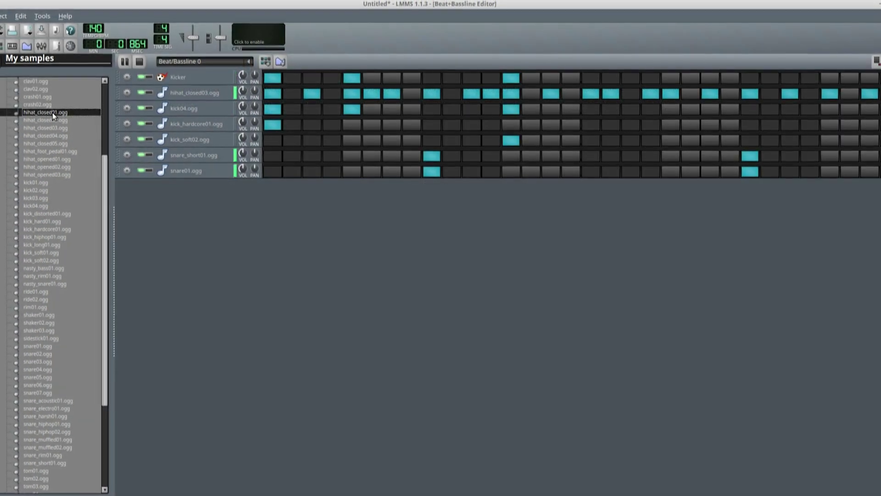
- Add hihat_closed01.ogg and hihat_closed04.ogg as tracks in Beat/Bassline 0 and add steps to the hihat_closed04.ogg pattern
double_click(52, 112)
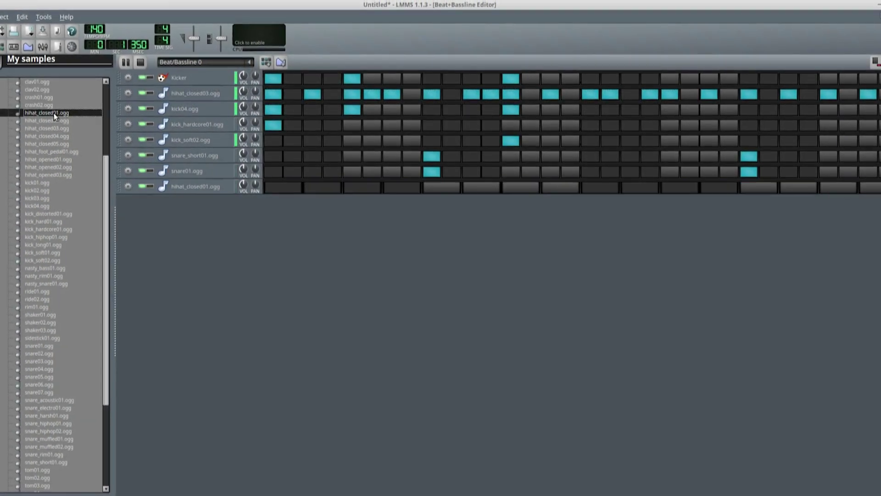
left_click(52, 135)
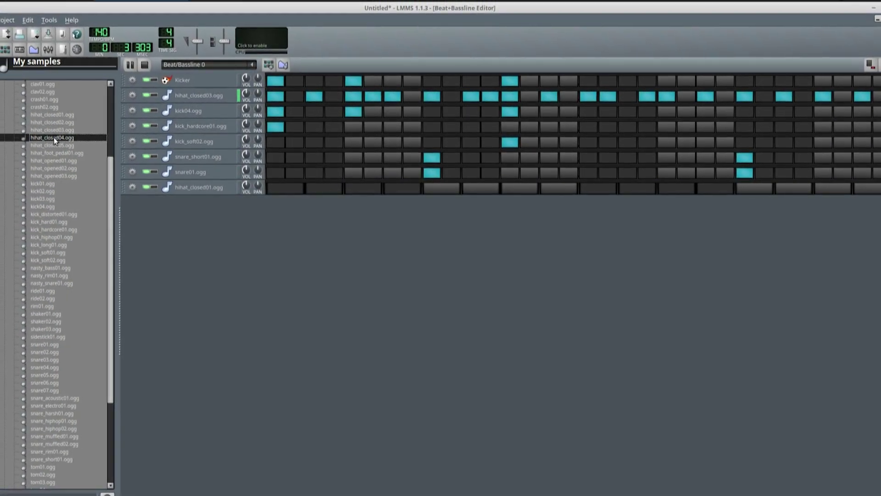
left_click_drag(53, 136, 192, 213)
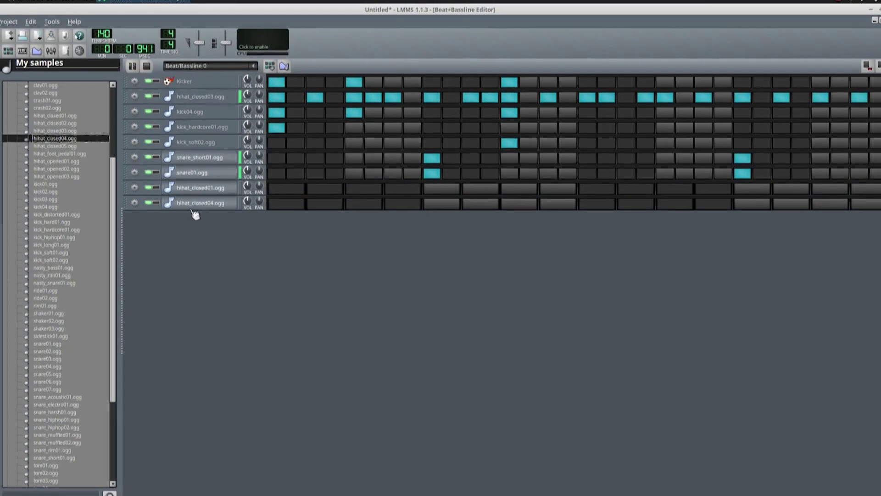
right_click(289, 206)
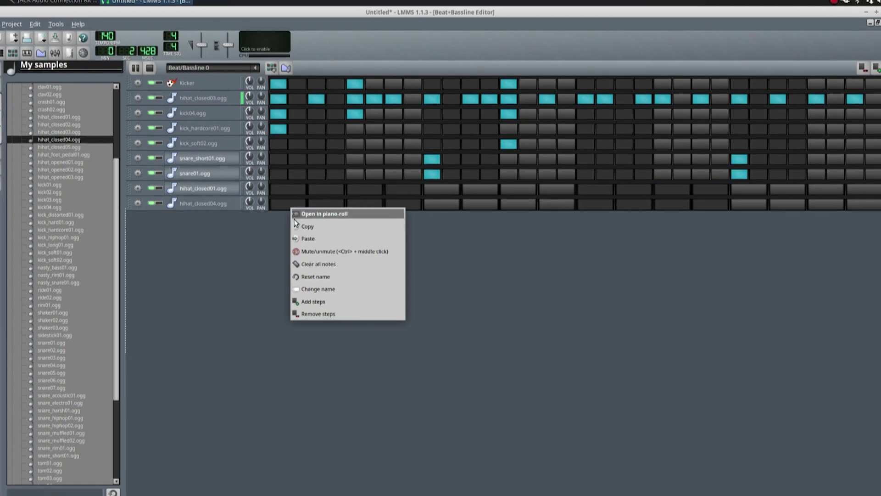
left_click(310, 302)
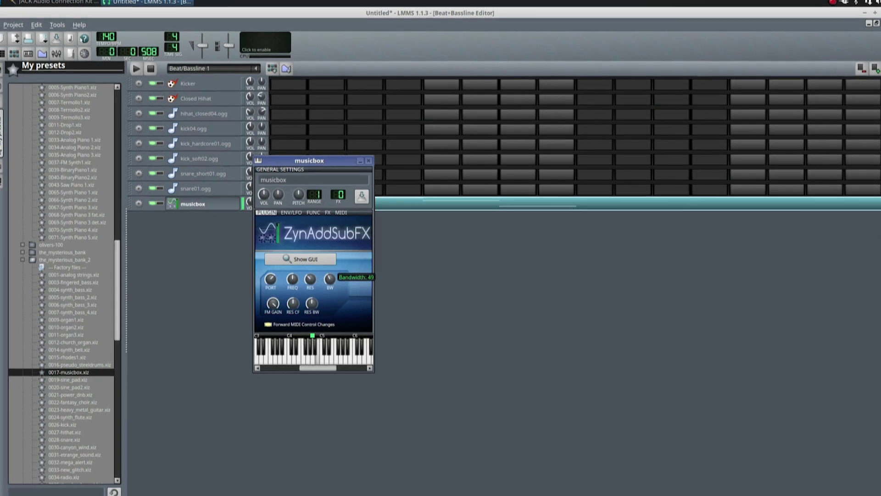
- Open the musicbox track's full ZynAddSubFX interface in Beginner mode
mouse_move(312, 303)
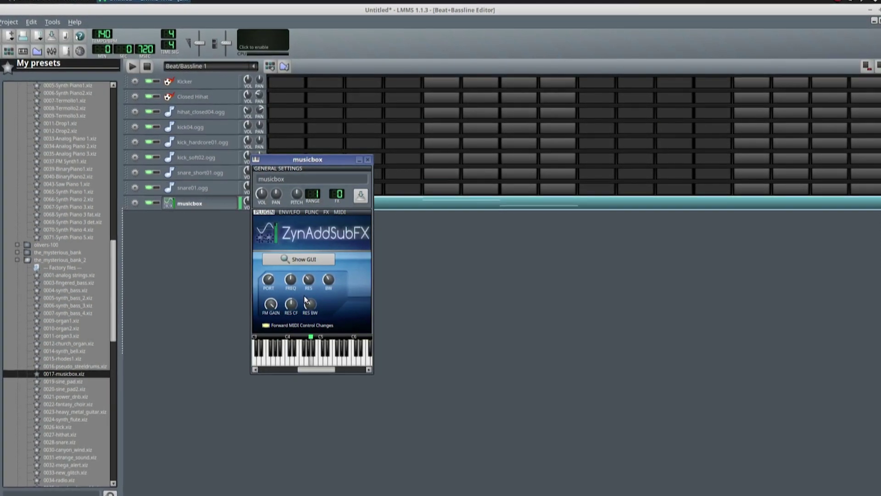
mouse_move(271, 304)
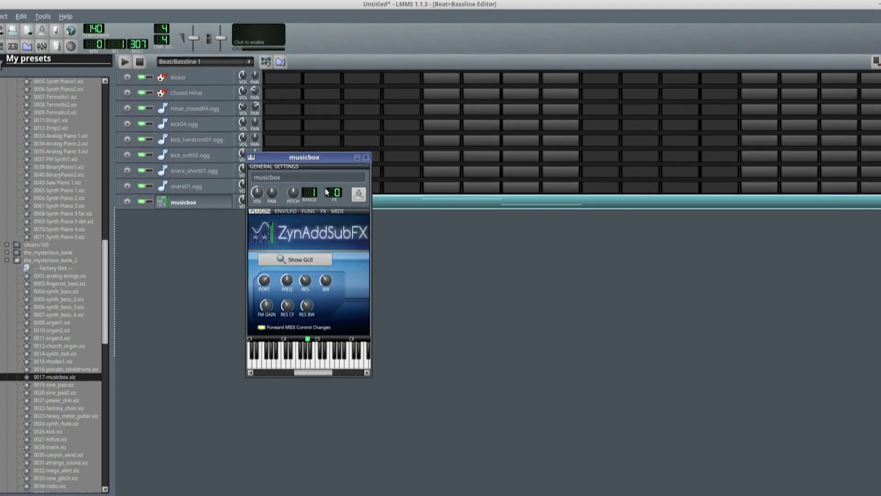
left_click(306, 260)
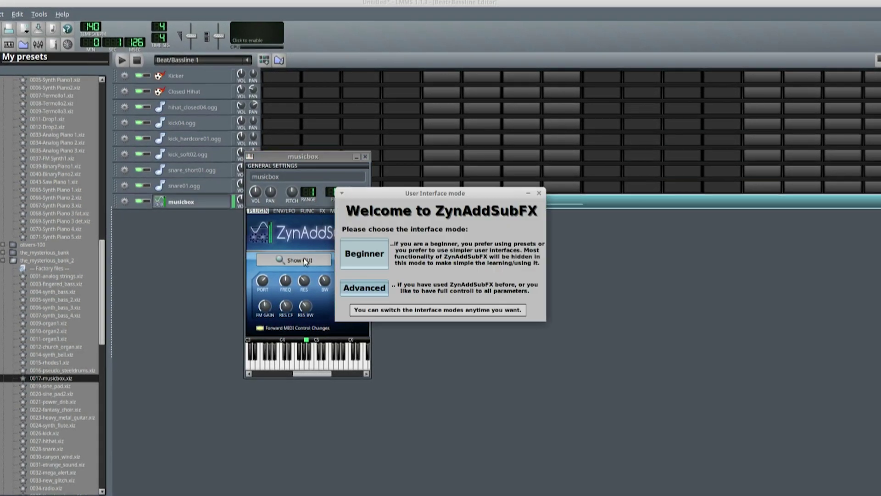
left_click(362, 256)
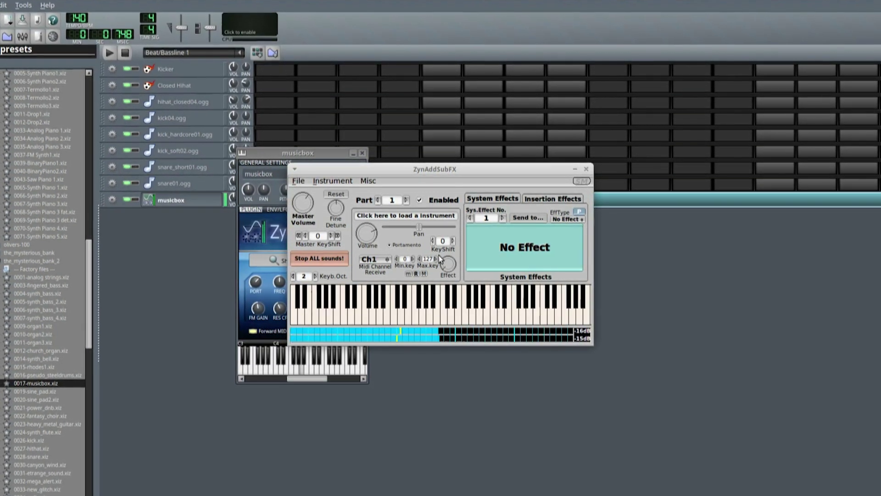
- Look over ZynAddSubFX's instrument options and its insertion and system effects sections
left_click(343, 180)
left_click(541, 185)
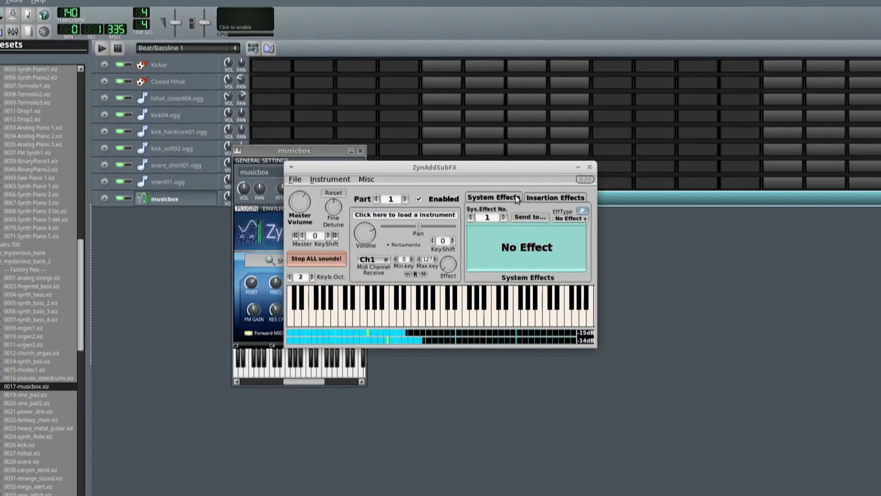
left_click(535, 196)
left_click(504, 200)
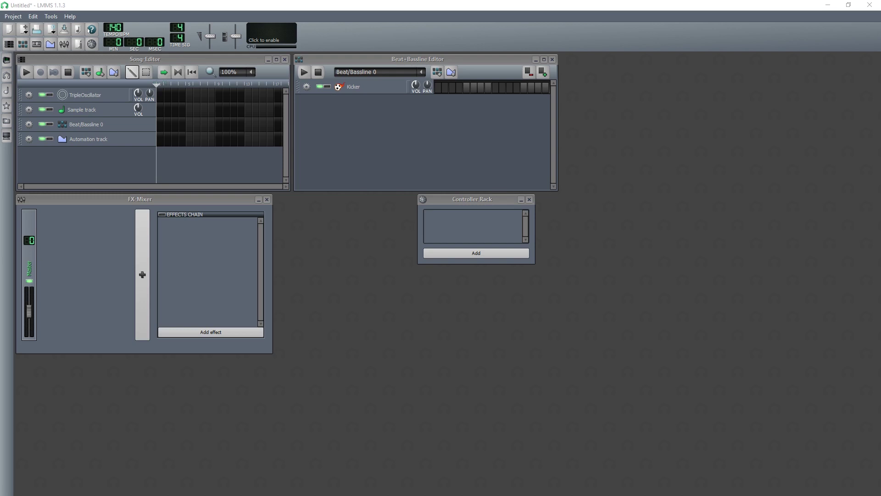
- Place a trial Beat/Bassline 0 block near the start of the maximized Song-Editor and remove it again
left_click(277, 60)
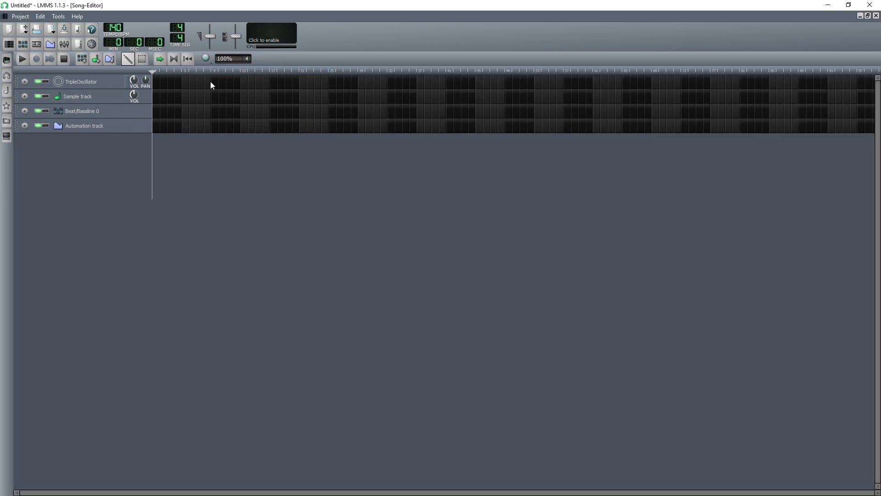
mouse_move(189, 113)
left_mouse_down()
mouse_move(208, 110)
mouse_move(194, 111)
left_mouse_up()
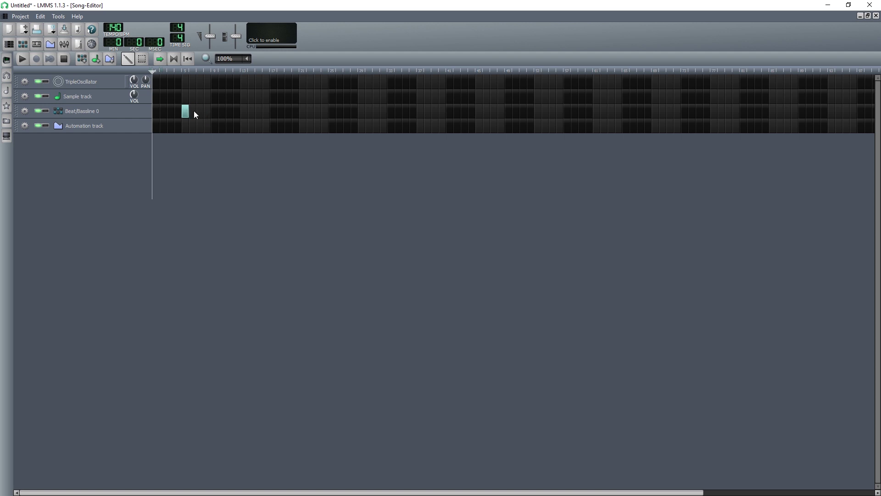
middle_click(188, 109)
left_click(868, 16)
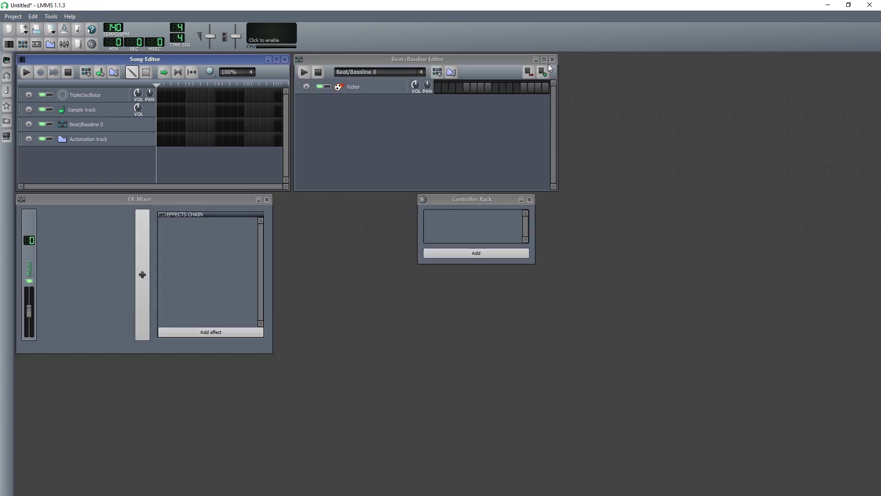
- Enable the first Kicker step in the maximized Beat+Bassline Editor and play the pattern
left_click(545, 58)
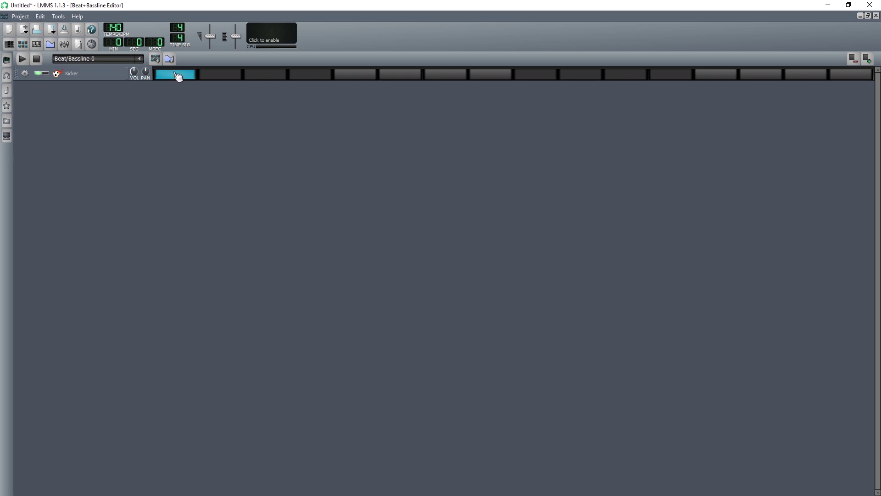
left_click(23, 59)
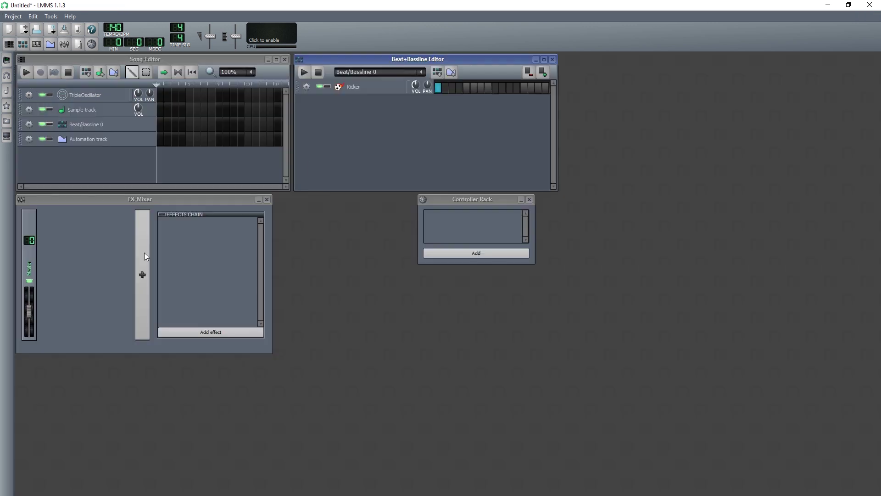
- Add a new channel in the FX-Mixer and open the effect selection for the effects chain
left_click(144, 253)
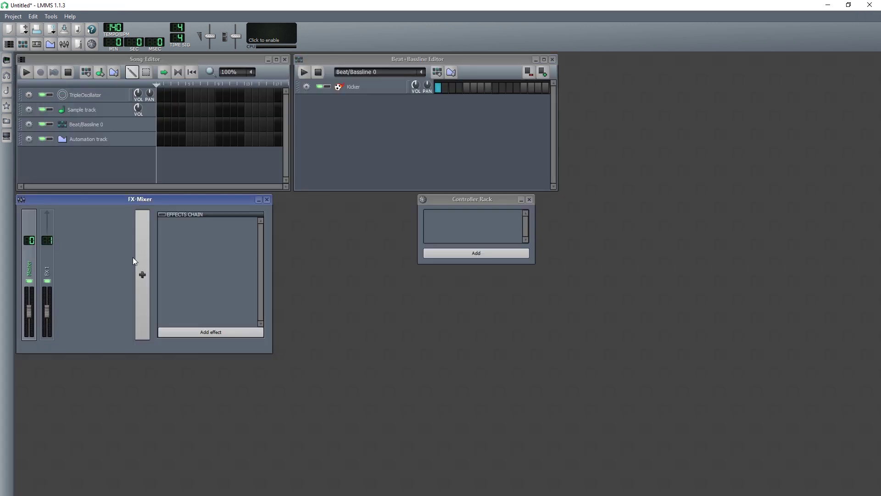
left_click(207, 327)
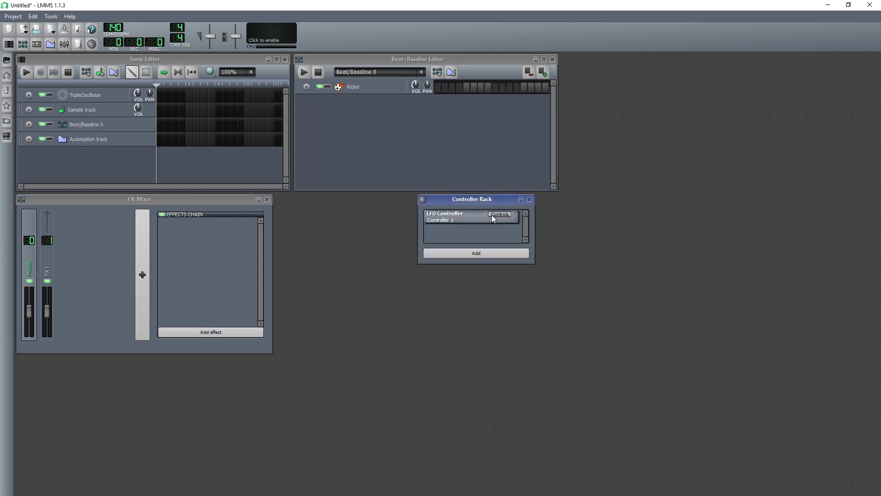
- Inspect the LFO controller's settings from the Controller Rack and remove the controller
left_click(499, 214)
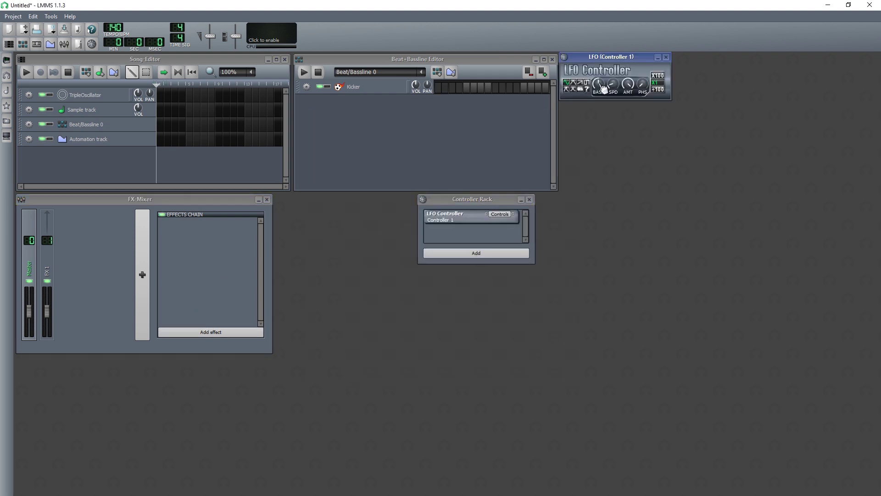
left_click(665, 58)
right_click(468, 220)
left_click(485, 238)
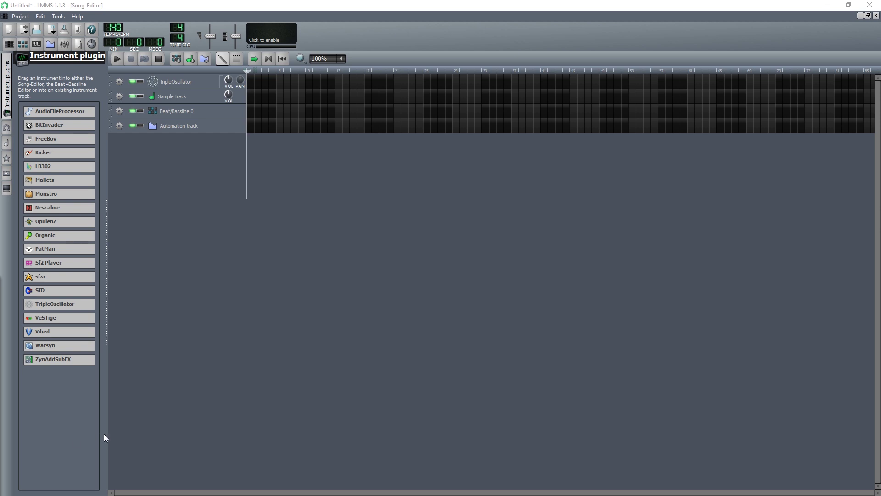
- Place a Beat/Bassline 0 block at the first bar of the Song-Editor and open it in the Beat+Bassline Editor
left_click(251, 111)
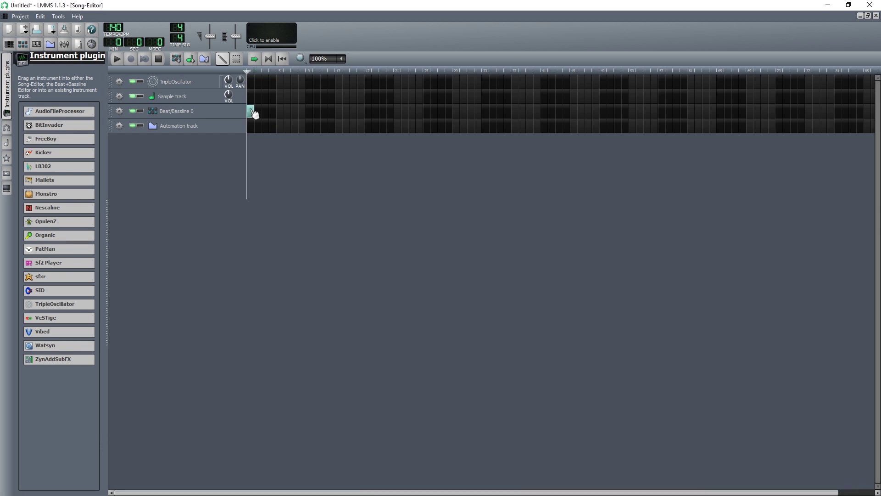
right_click(252, 113)
key("Escape")
double_click(251, 111)
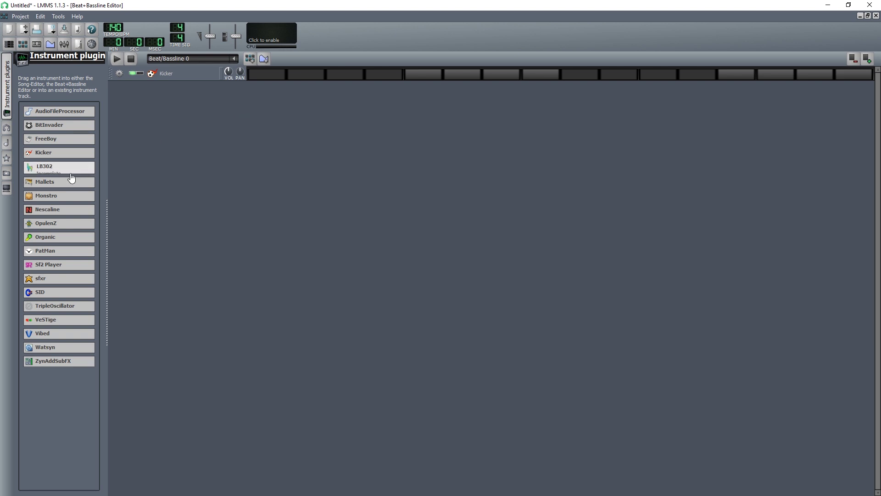
- Add bassdrum03.ogg from the drums samples as a Beat/Bassline 0 track and extend the patterns to 32 steps
left_click(7, 140)
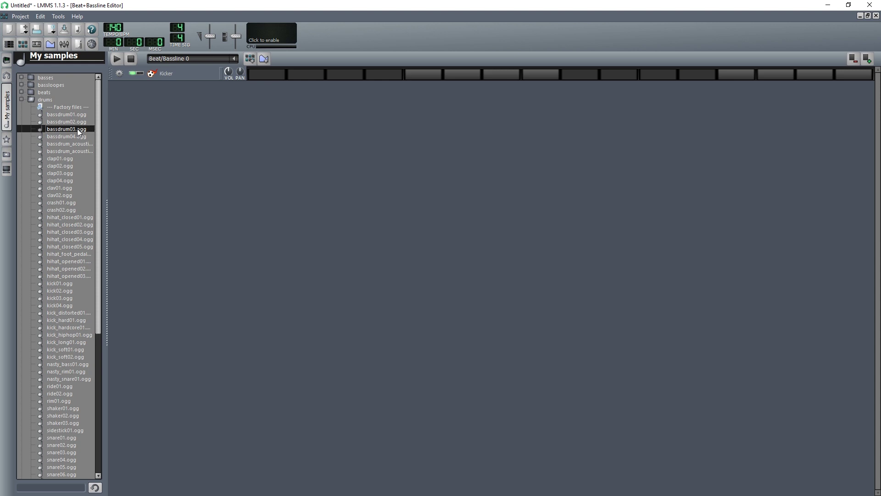
left_click_drag(77, 129, 164, 89)
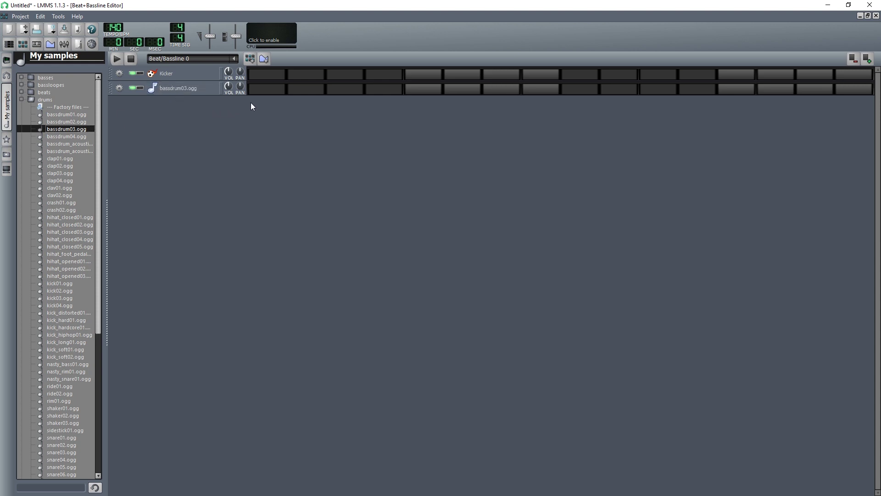
left_click(855, 62)
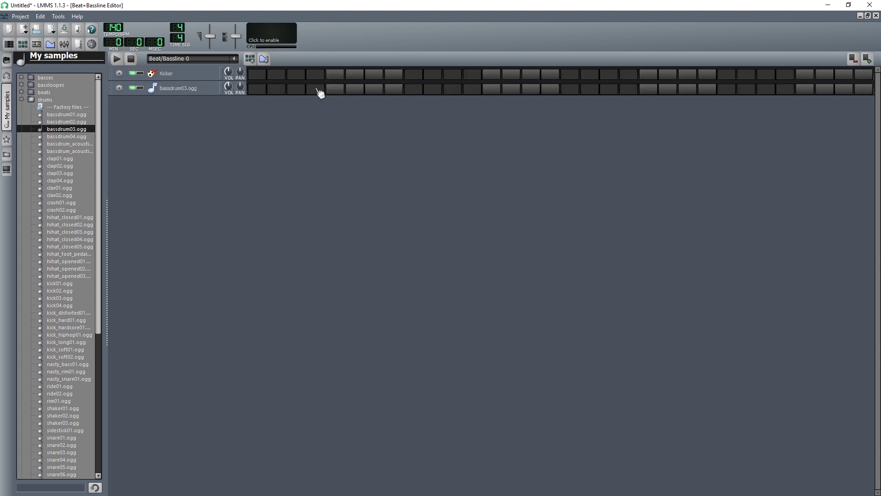
- Enable steps 1, 9, 12, 14, 16, 17 and 25 on the bassdrum03.ogg track and play the beat back briefly
left_click(258, 90)
left_click(411, 90)
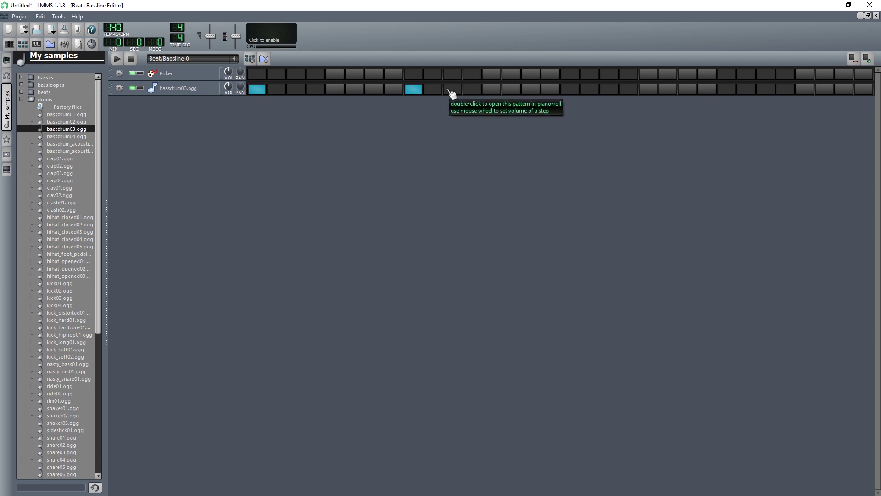
left_click(471, 90)
left_click(512, 90)
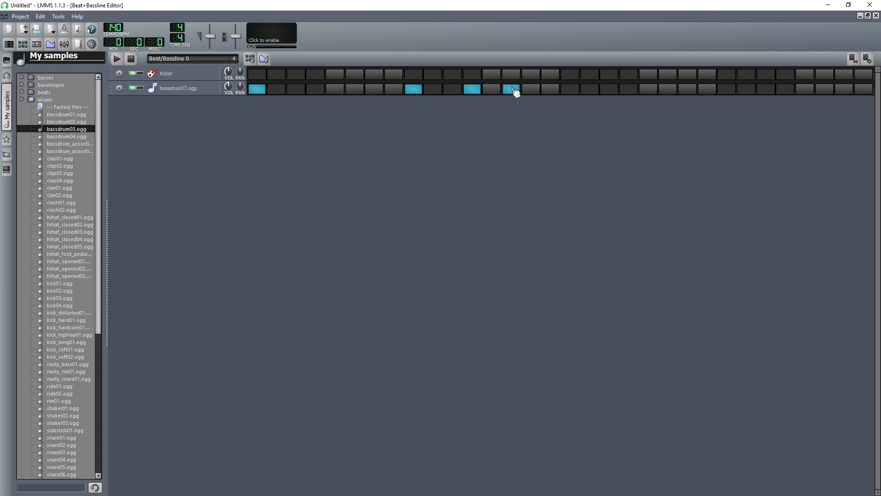
left_click(552, 90)
left_click(570, 90)
left_click(726, 89)
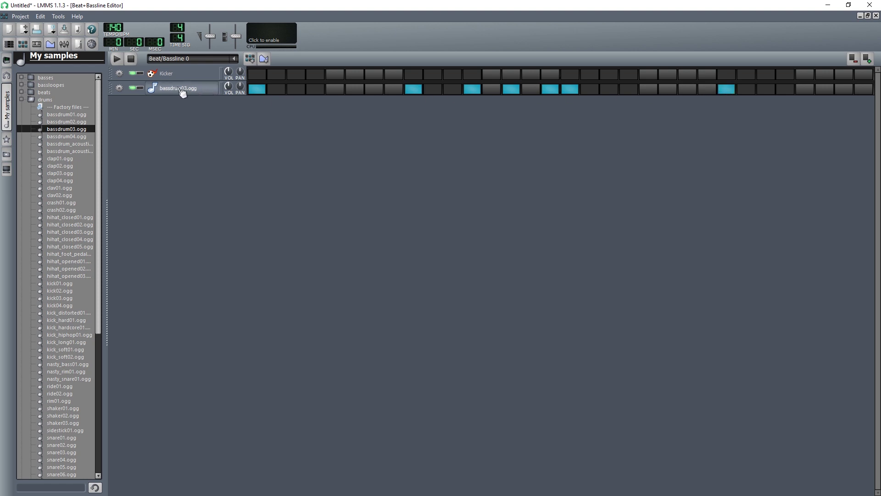
left_click(120, 58)
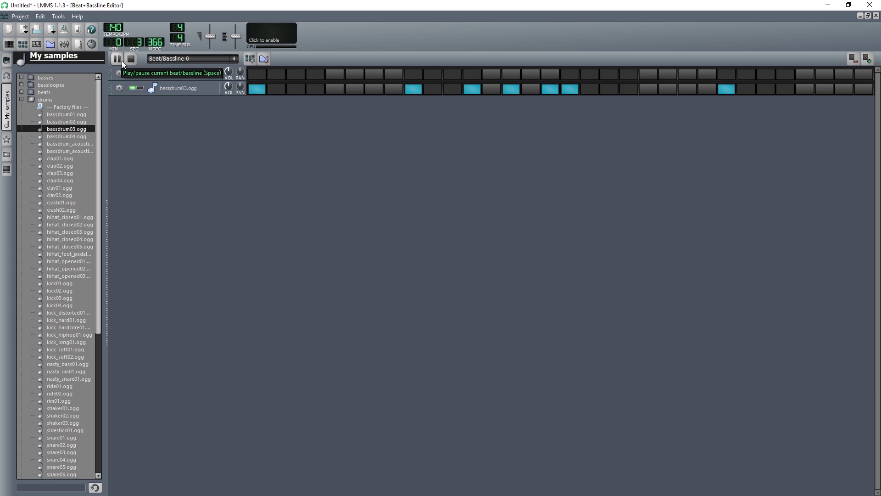
left_click(120, 59)
- Add snare_muffled01.ogg from the drums samples as a track and extend its pattern to 32 steps
left_click(7, 121)
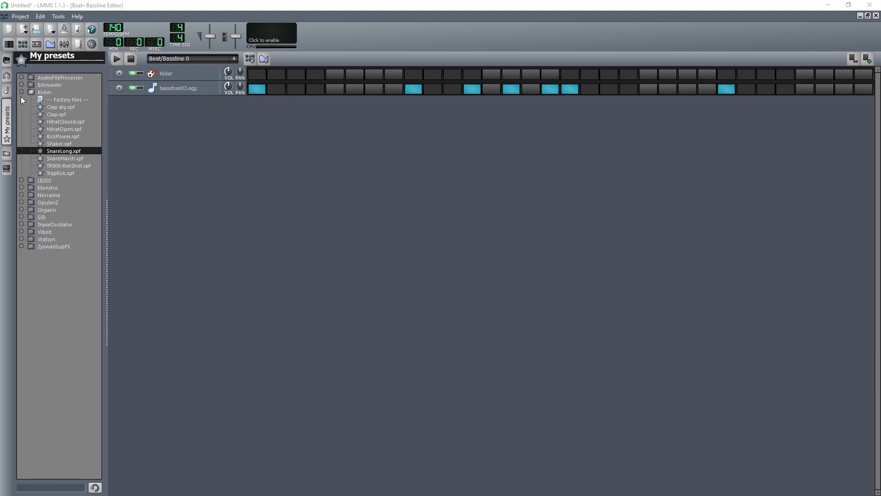
left_click(5, 97)
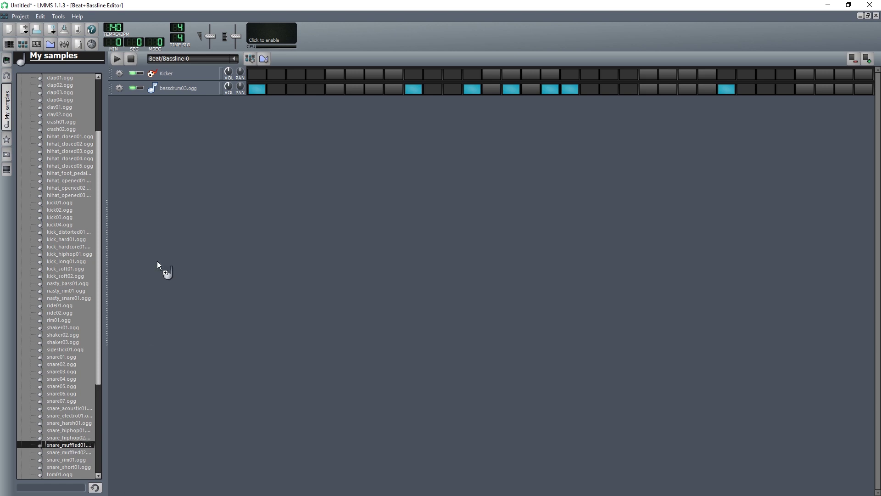
left_click_drag(138, 123, 138, 123)
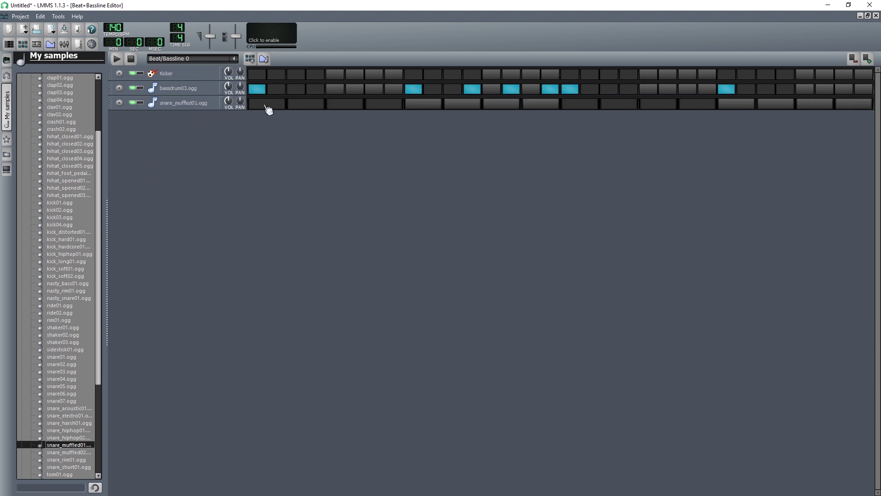
double_click(190, 103)
left_click(485, 235)
right_click(282, 104)
left_click(301, 206)
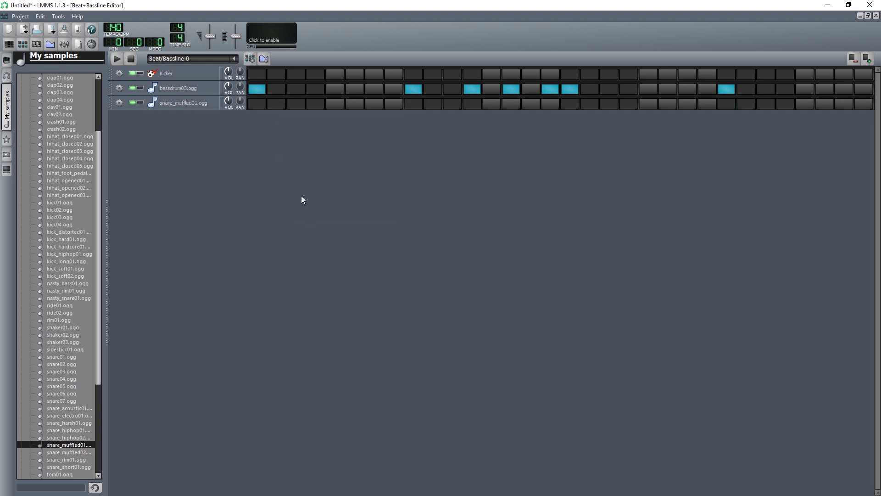
- Add the Kicker preset SnareLong.xpf as a new track in Beat/Bassline 0
left_click(5, 140)
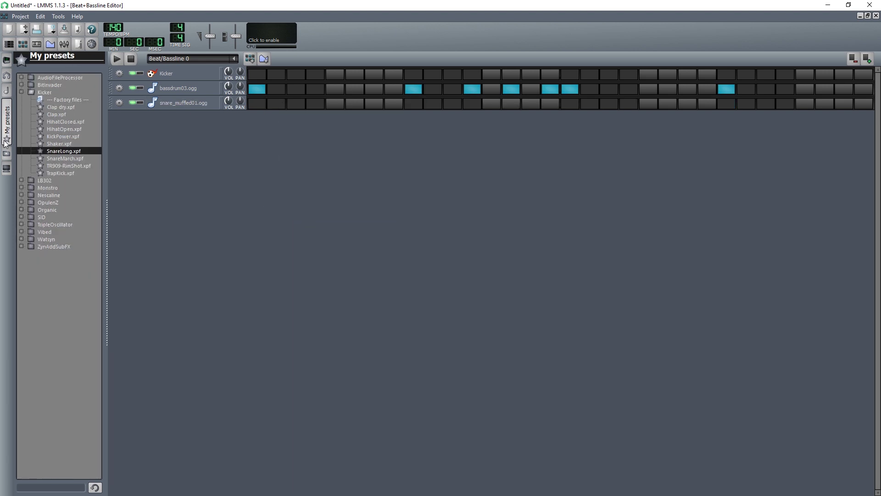
left_click_drag(63, 150, 149, 127)
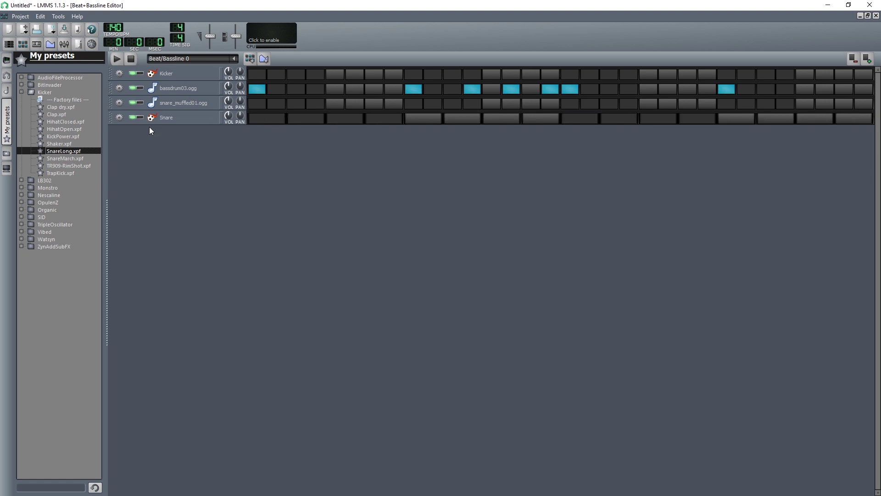
- Extend the Snare pattern to 32 steps and enable step 5 on the Kicker, snare_muffled01.ogg and Snare tracks
right_click(261, 119)
left_click(279, 209)
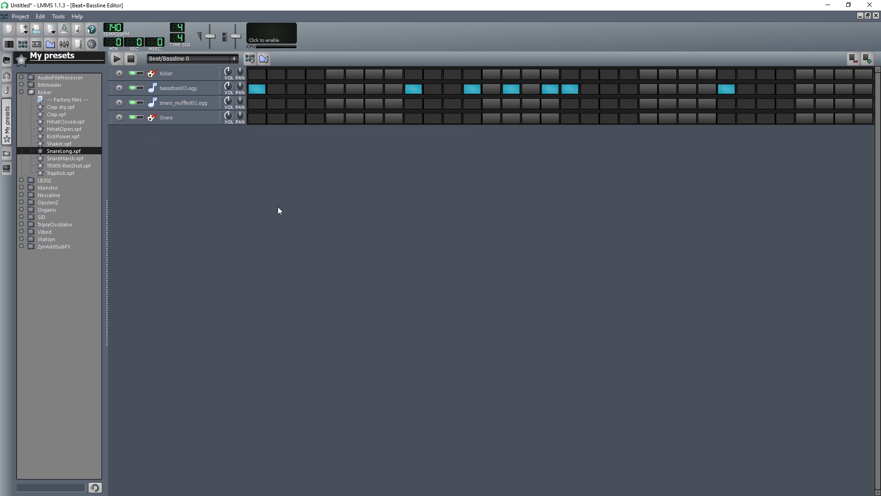
left_click(335, 118)
left_click(335, 103)
left_click(335, 74)
- Enable step 21 on the Kicker, snare_muffled01.ogg and Snare tracks plus step 27 on Snare, and play the beat back briefly
left_click(648, 119)
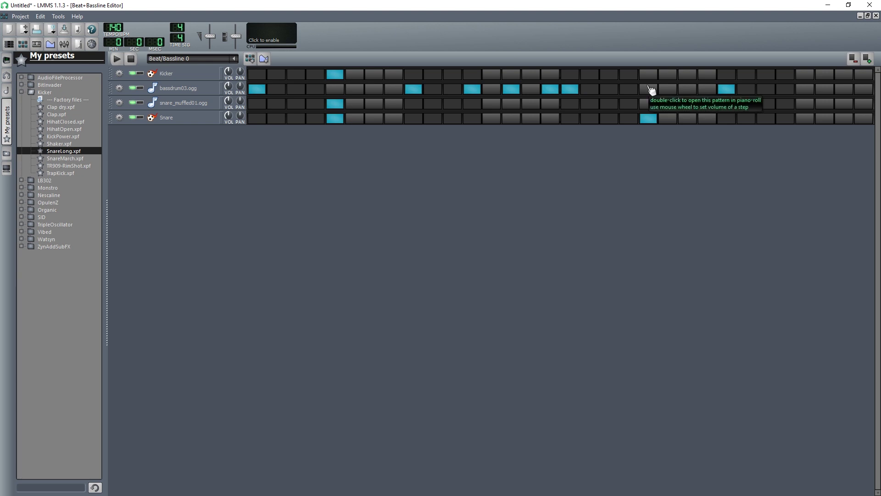
left_click(649, 74)
left_click(649, 103)
left_click(766, 118)
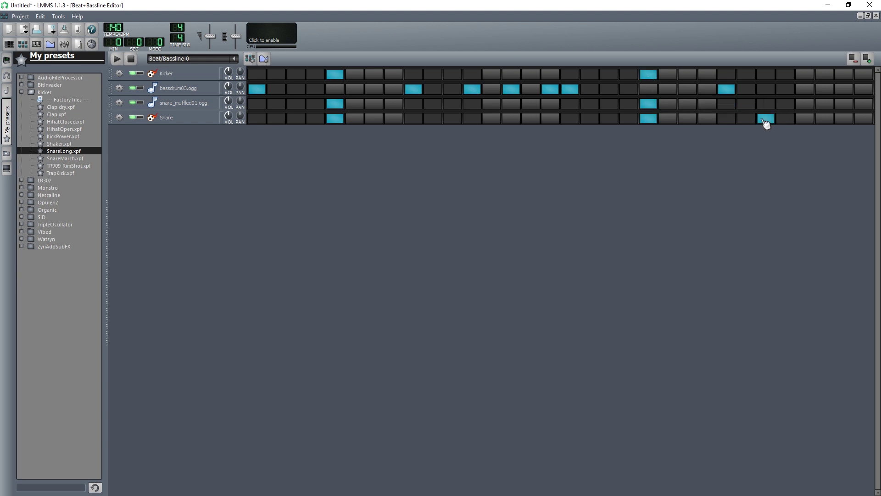
left_click(112, 60)
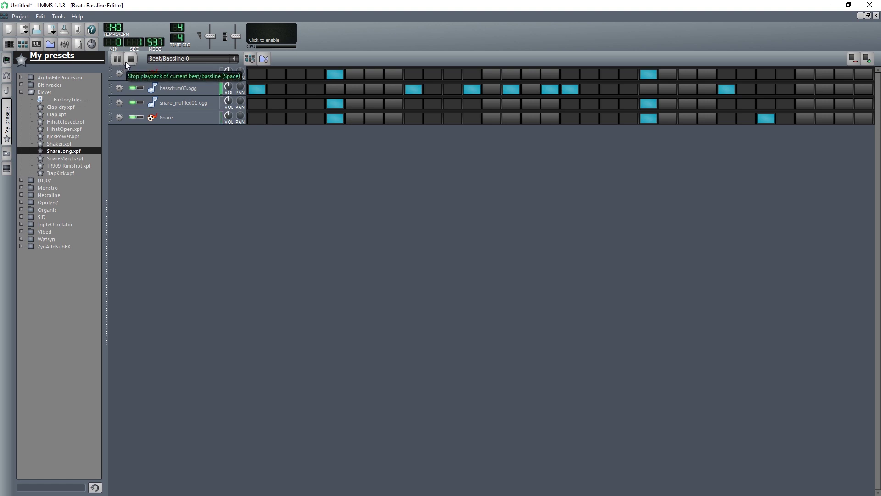
left_click(127, 62)
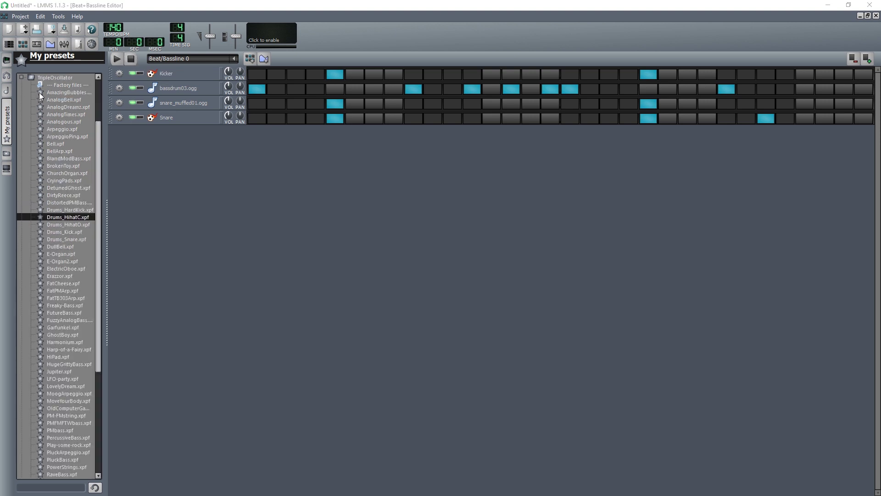
- Add the TripleOscillator preset Drums_HihatC.xpf as a new track and extend its pattern to 32 steps
scroll(52, 143, "up", 3)
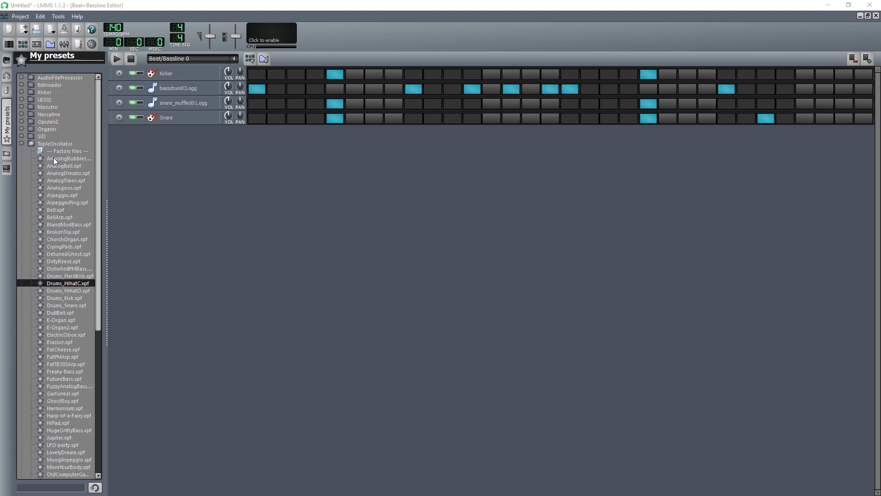
left_click(60, 284)
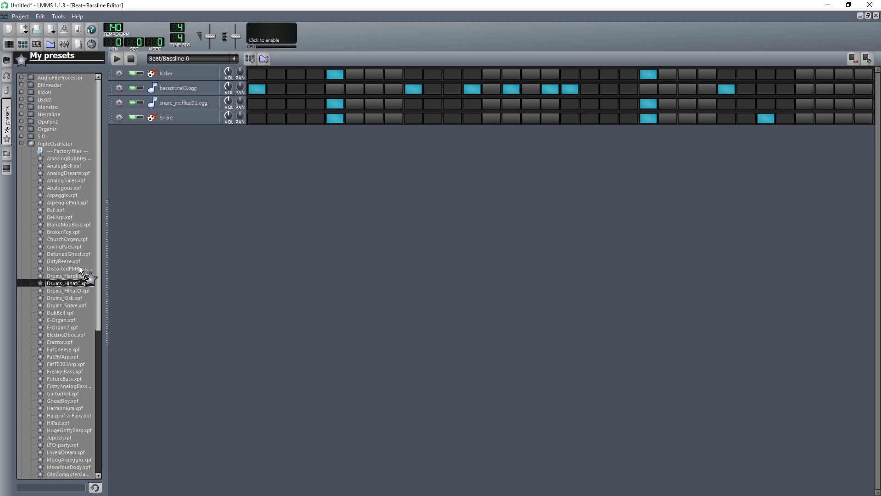
left_click_drag(153, 147, 147, 151)
right_click(256, 134)
- Enable steps 1, 3, 5, 6, 7, 9, 12, 14, 16 and 17 on the Hihat Closed track
left_click(257, 133)
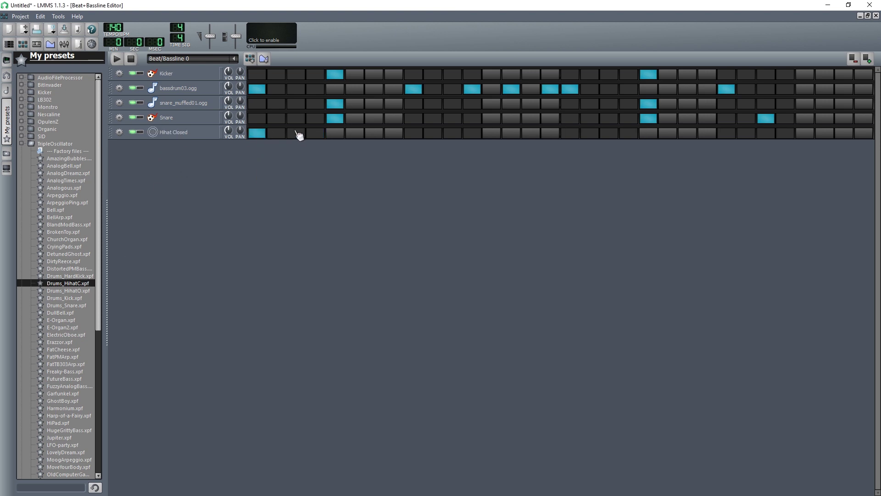
left_click(296, 133)
left_click(335, 133)
left_click(354, 133)
left_click(374, 134)
left_click(413, 133)
left_click(473, 133)
left_click(511, 133)
left_click(550, 133)
left_click(570, 133)
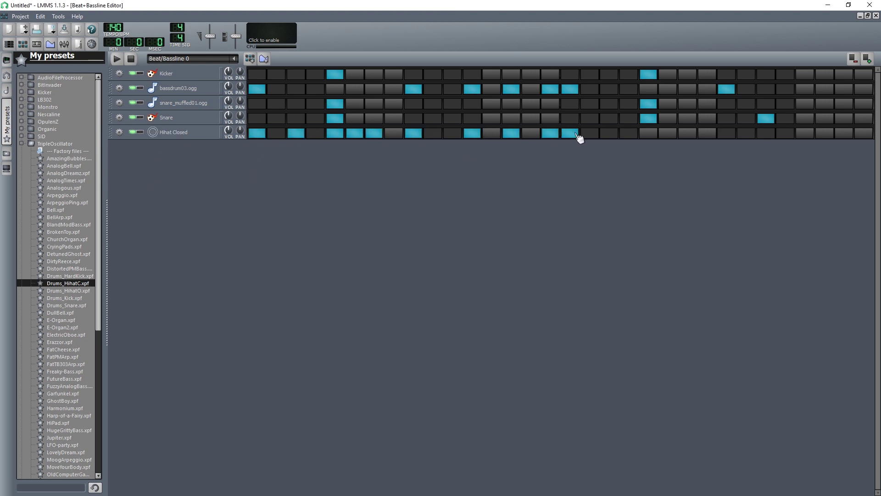
- Enable steps 19, 21, 23, 25, 27, 28, 29 and 31 on the Hihat Closed track and play the beat back
left_click(609, 133)
left_click(649, 133)
left_click(687, 133)
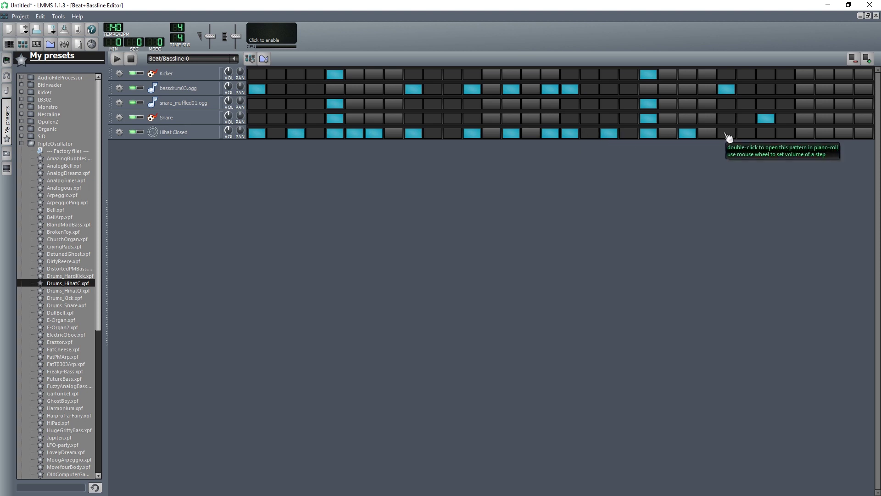
left_click(727, 133)
left_click(765, 133)
left_click(786, 133)
left_click(805, 133)
left_click(844, 133)
left_click(117, 60)
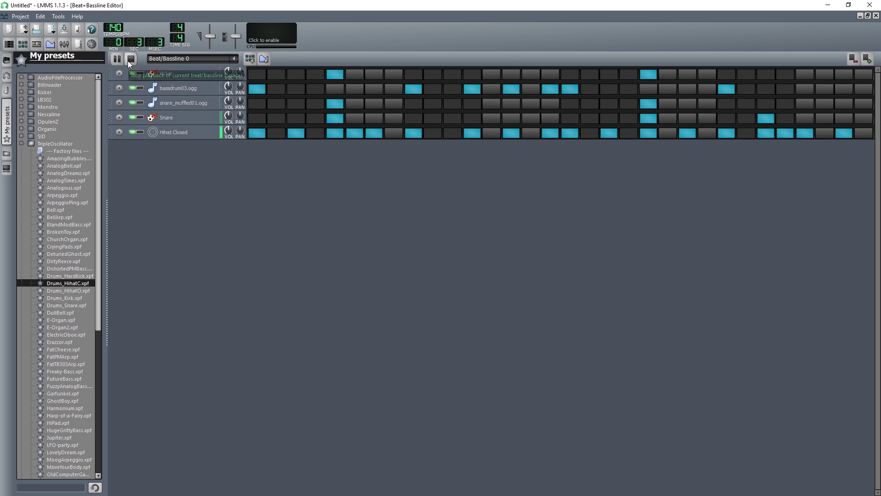
left_click(130, 59)
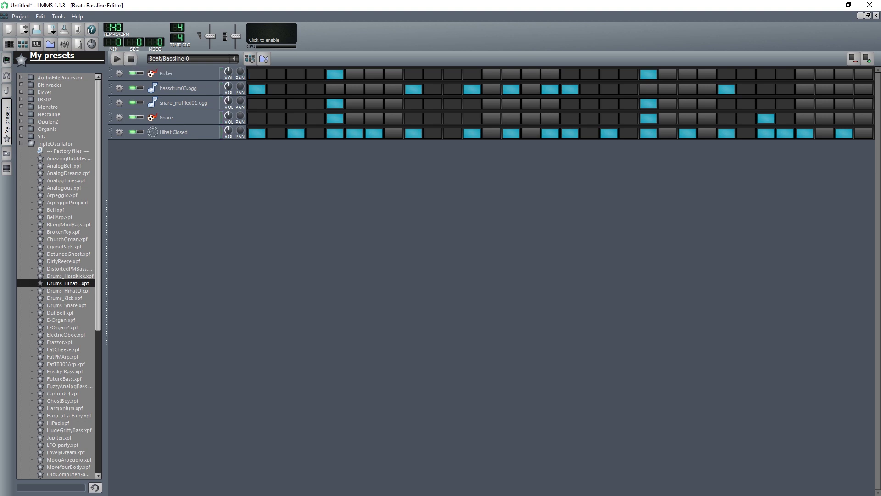
- Adjust the snare_muffled01.ogg track's volume and set its panning to about 54.5% while the beat plays
key("space")
left_click_drag(228, 100, 228, 108)
left_click_drag(245, 105, 245, 87)
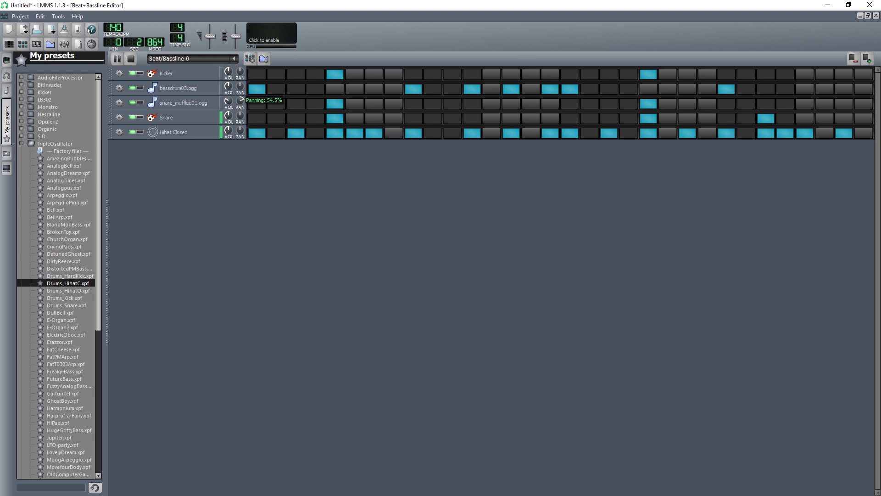
key("space")
- Switch to the Song-Editor and bring up the list of instrument plugins in place of the presets
key("F5")
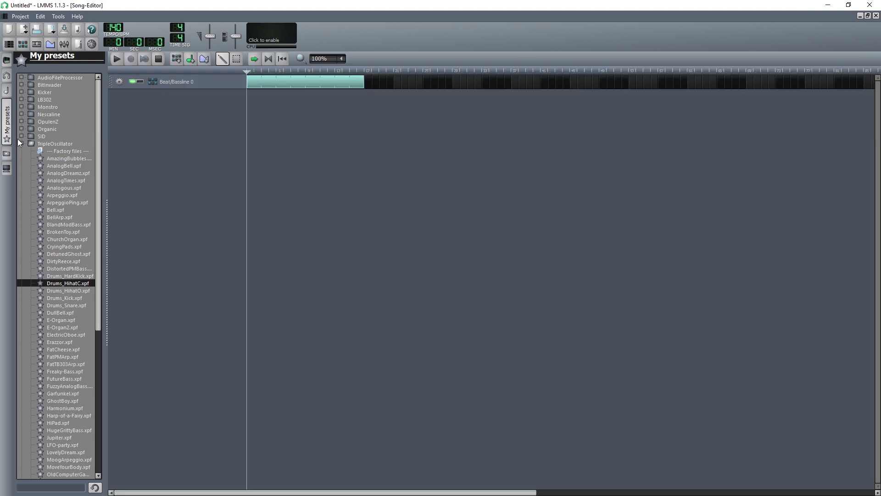
left_click(18, 140)
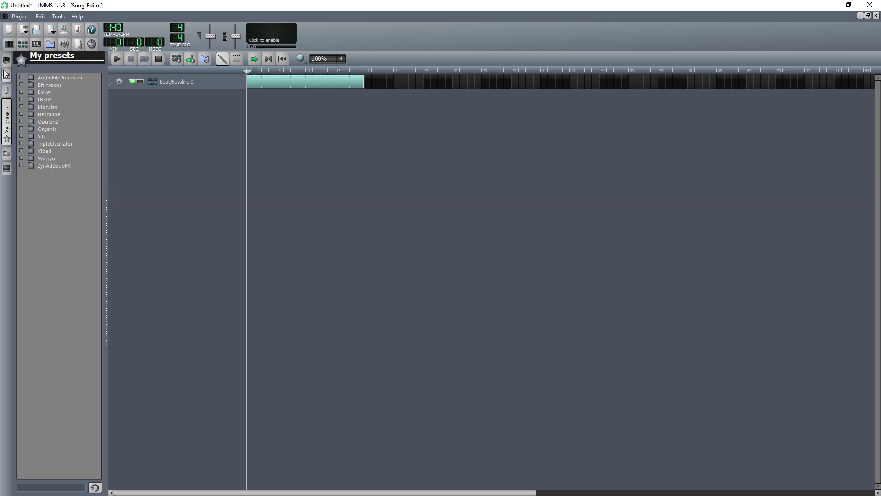
left_click(6, 62)
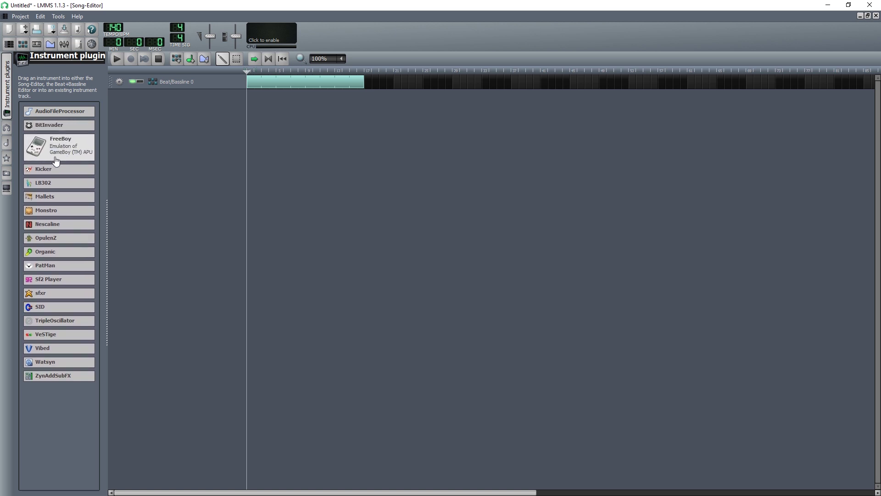
- Add a BitInvader instrument track to the song and draw three notes in its first pattern in the Piano-Roll
left_click_drag(41, 131, 150, 117)
double_click(247, 98)
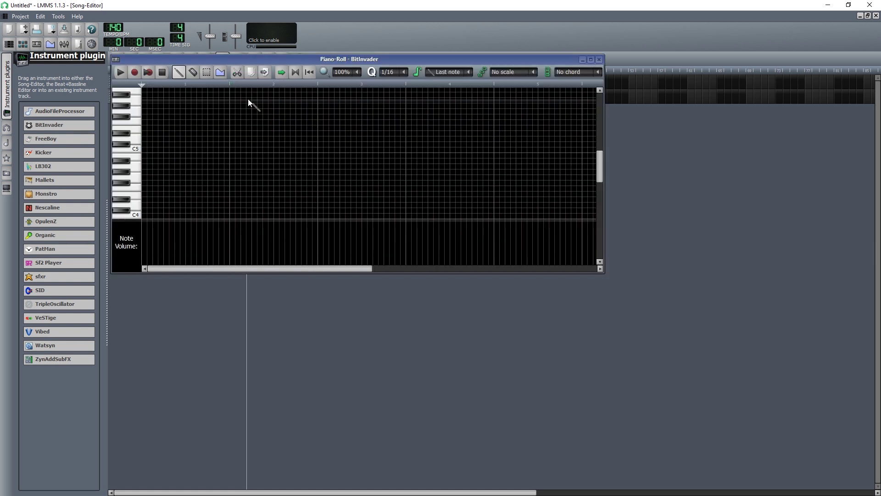
left_click(174, 187)
left_click(182, 178)
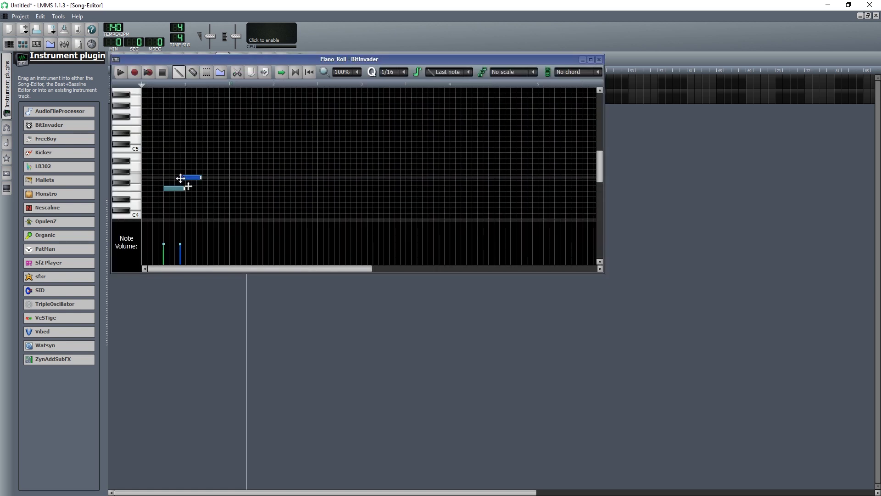
left_click(205, 188)
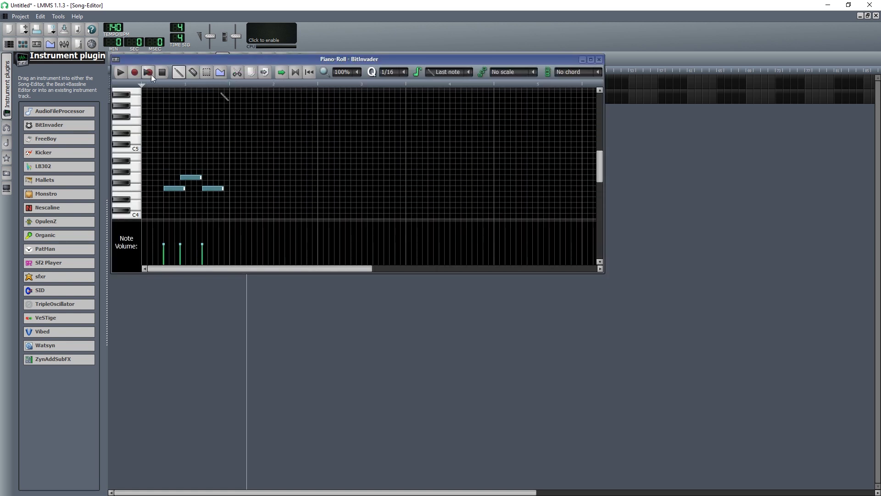
left_click(599, 59)
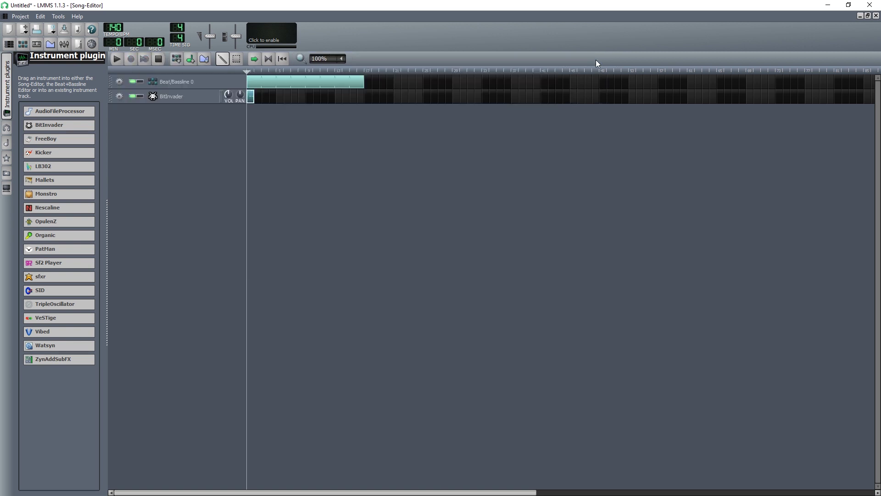
- Clear the BitInvader track and remove it from the song
left_click(119, 96)
left_click(144, 131)
left_click(120, 96)
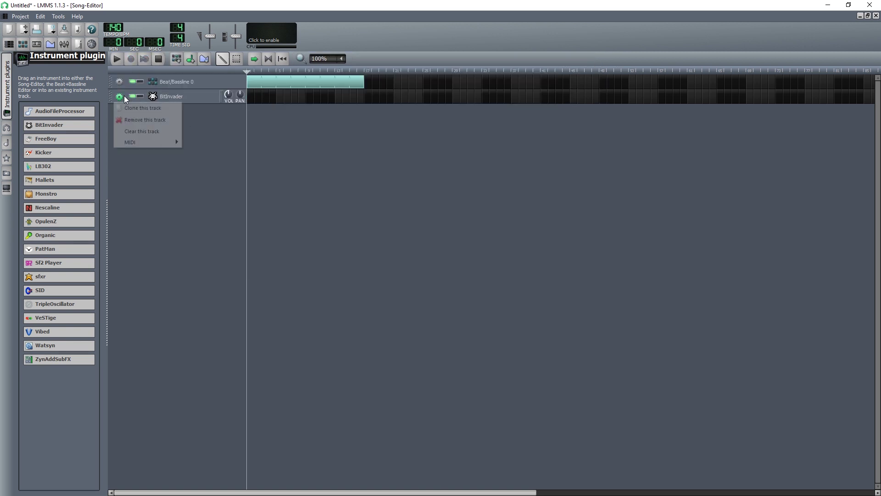
left_click(137, 120)
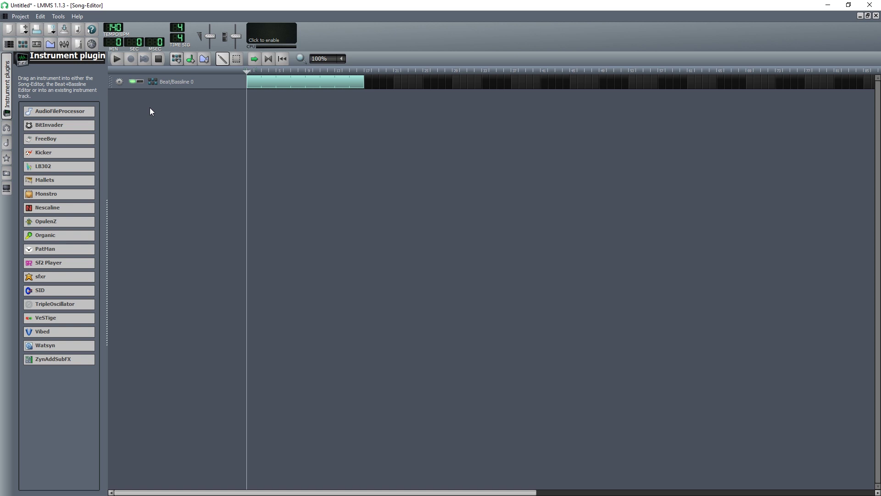
- Add Beat/Bassline 1 to the song and place a FreeBoy instrument track in it
left_click(176, 58)
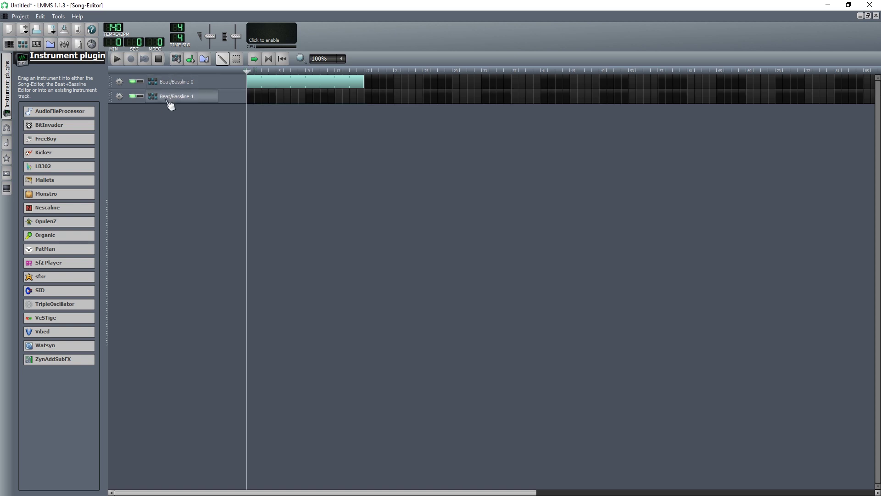
double_click(251, 98)
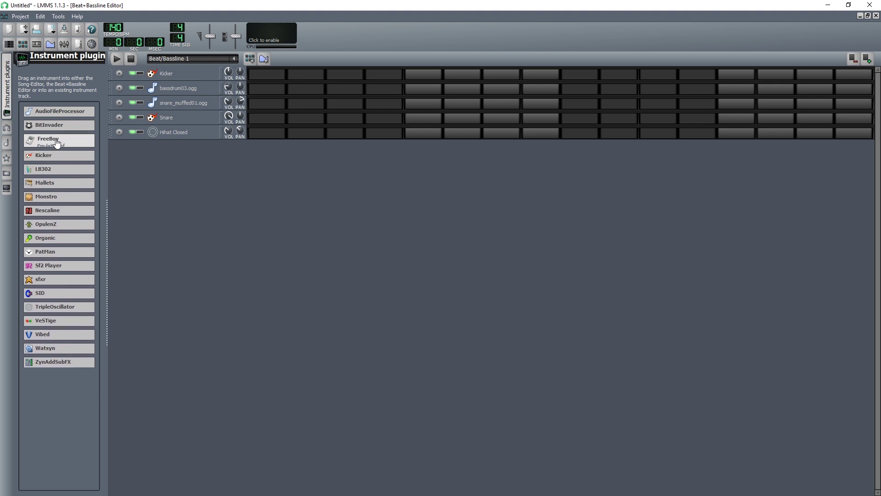
left_click_drag(56, 139, 143, 165)
- Open the FreeBoy track's pattern in the Piano-Roll and draw a few notes
double_click(255, 147)
left_click(192, 193)
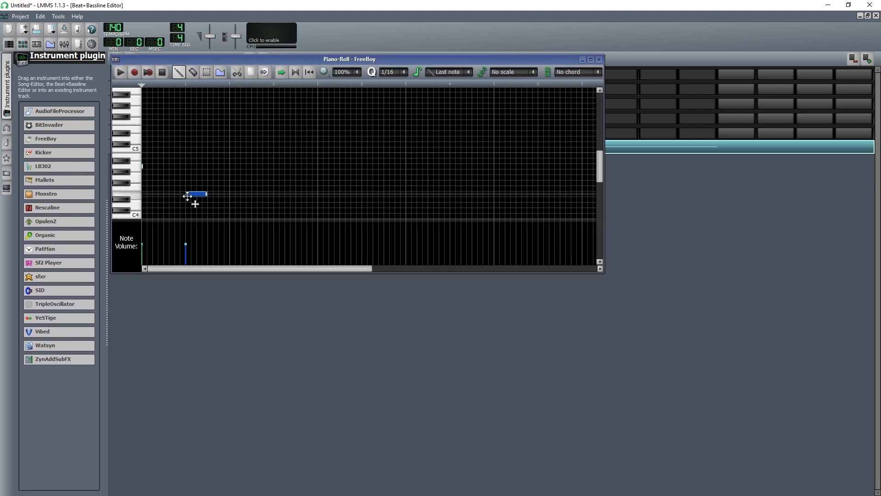
left_click(231, 181)
left_click(230, 194)
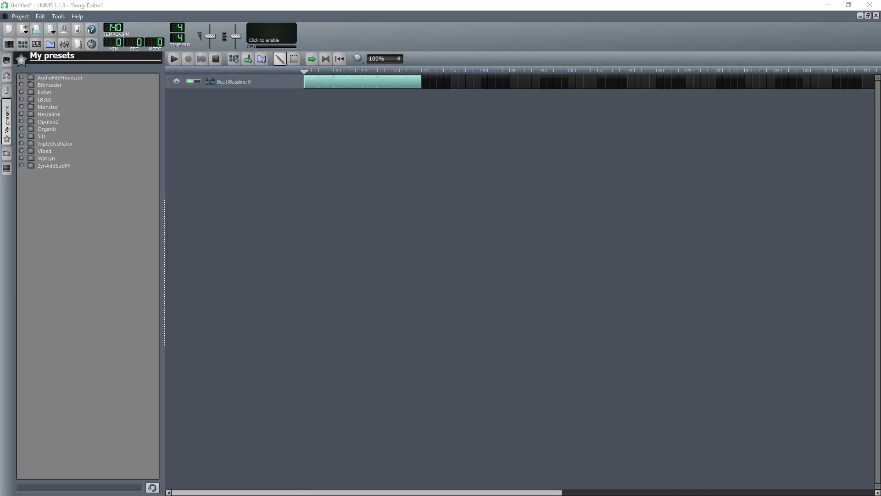
- Add Beat/Bassline 1 to the song and place the ZynAddSubFX preset 0027-inna_bell_like.xiz from the_mysterious_bank in it as a track
left_click(238, 59)
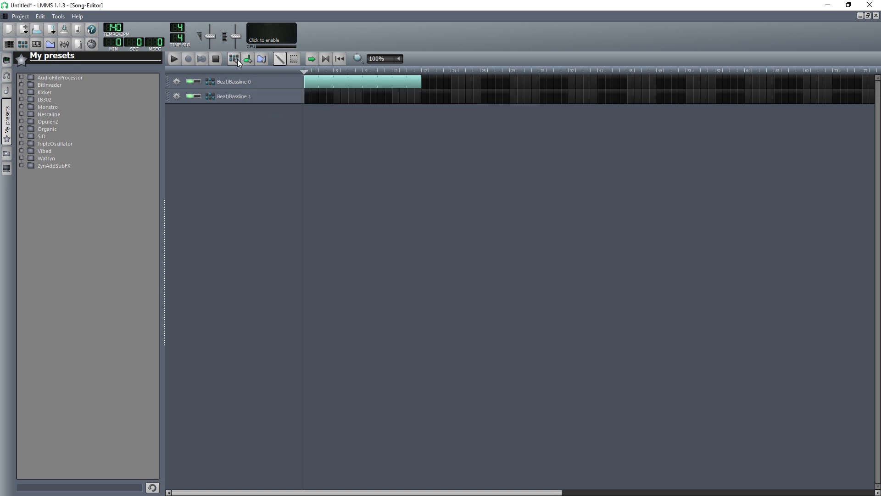
double_click(306, 98)
left_click(21, 165)
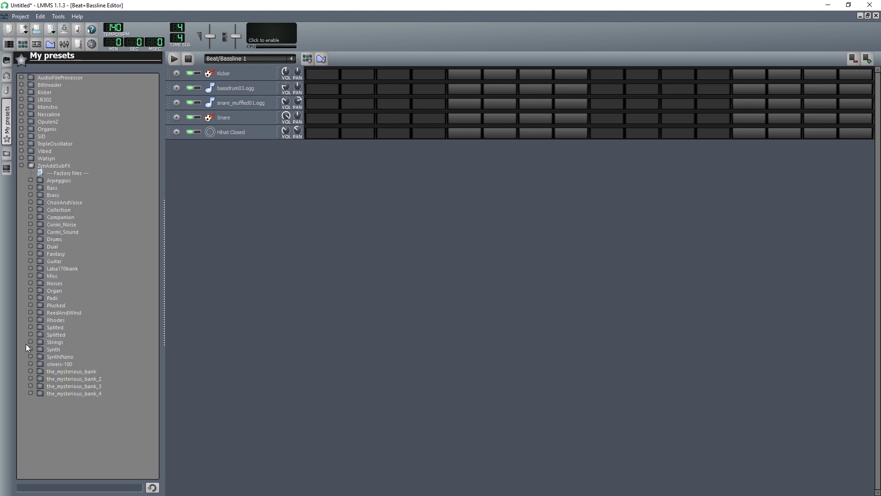
left_click(31, 371)
scroll(60, 391, "down", 7)
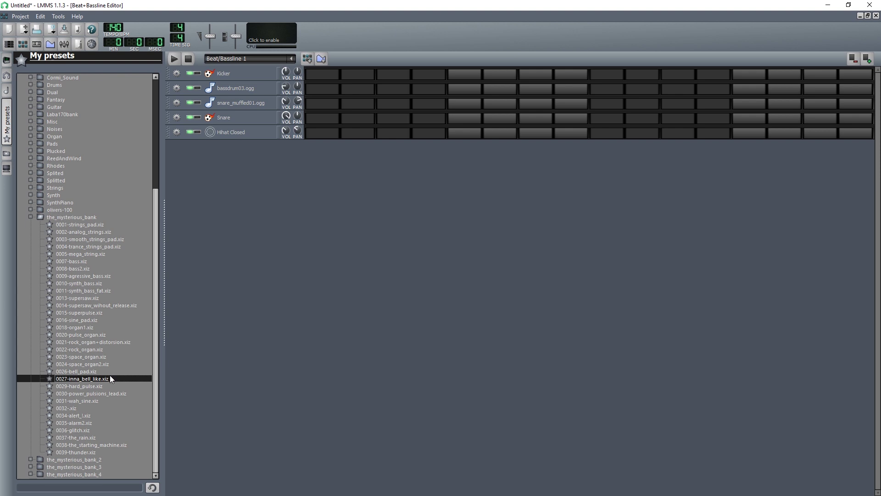
left_click_drag(100, 378, 197, 151)
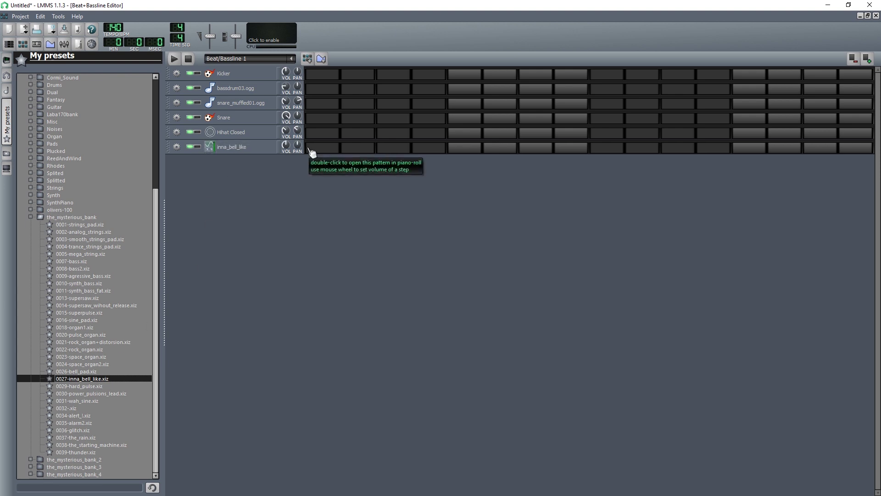
- Open the inna_bell_like pattern in a maximized Piano-Roll and draw B4, A#4, G4 and F#4 after the first note, an eighth note apart
double_click(309, 148)
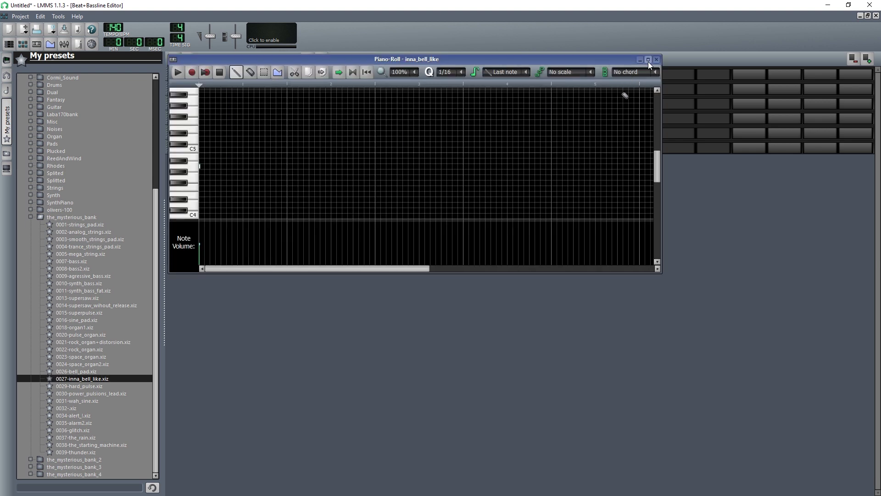
left_click(648, 59)
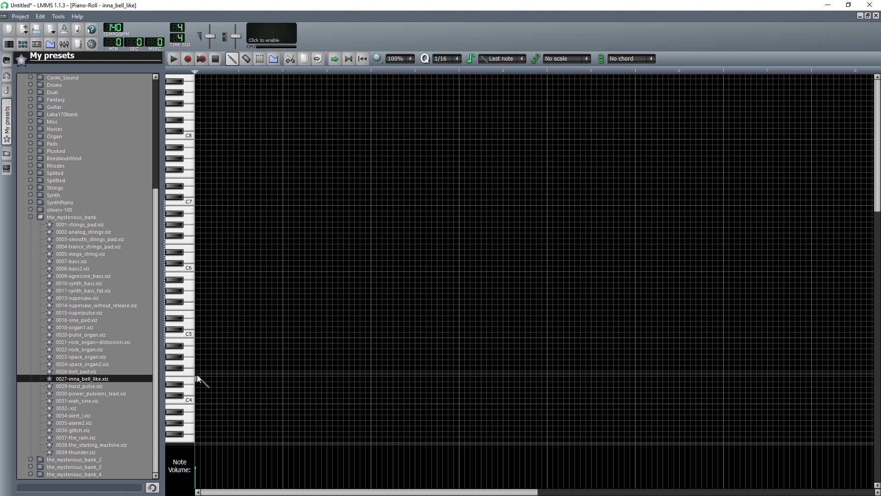
left_click(208, 340)
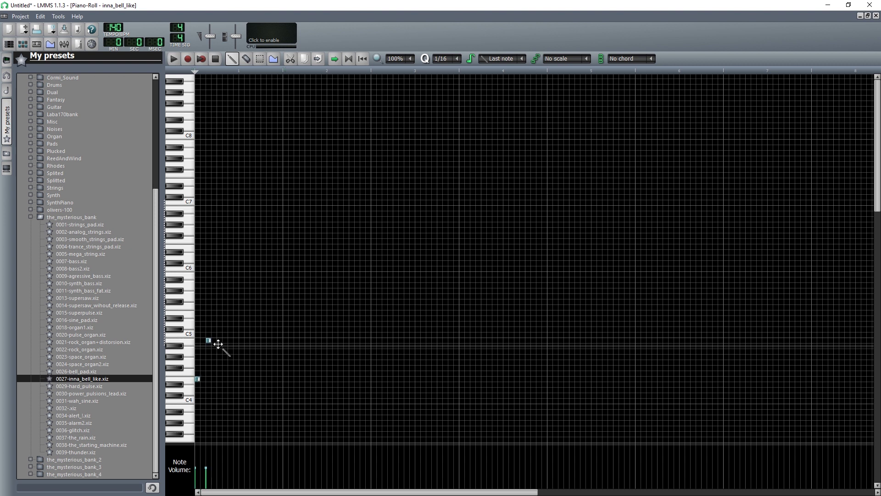
left_click(219, 345)
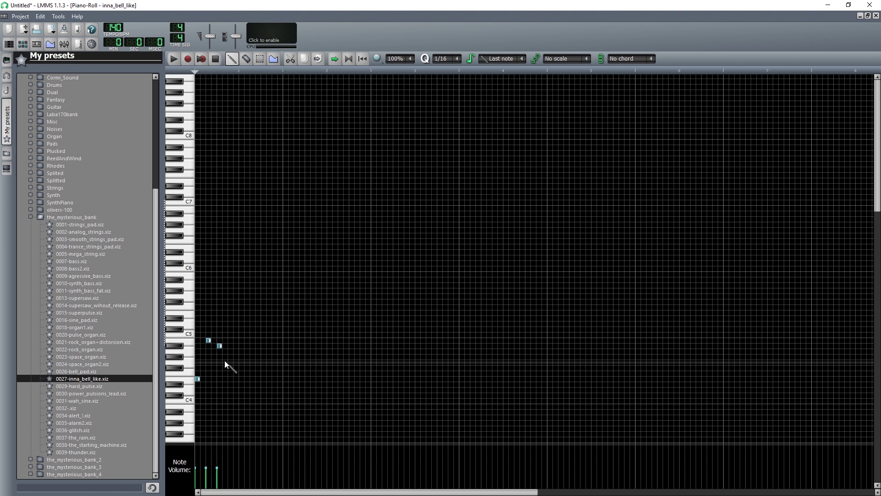
left_click(228, 362)
left_click(239, 372)
left_click_drag(239, 372, 241, 368)
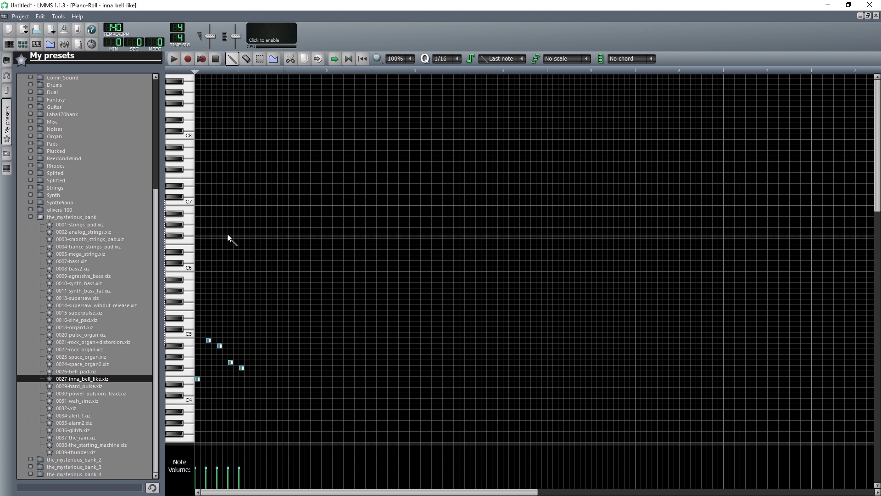
- Play back the inna_bell_like pattern, then select and copy all five of its notes in the Piano-Roll
left_click(175, 59)
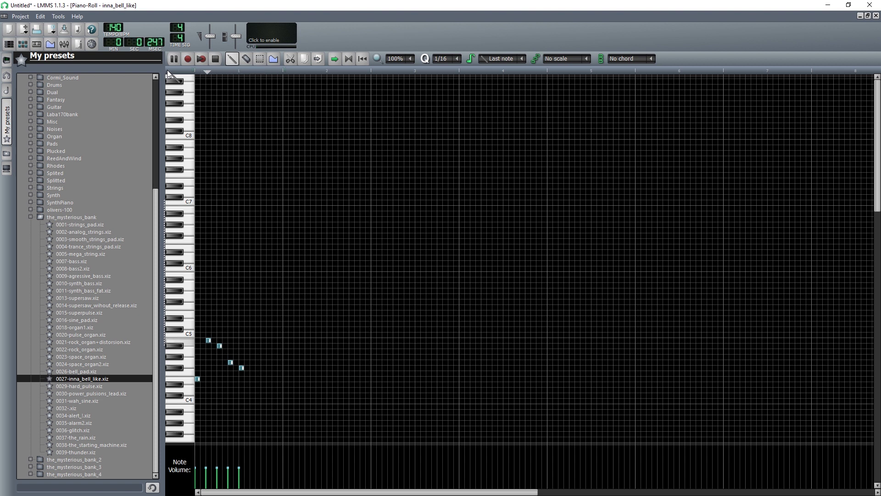
left_click(212, 59)
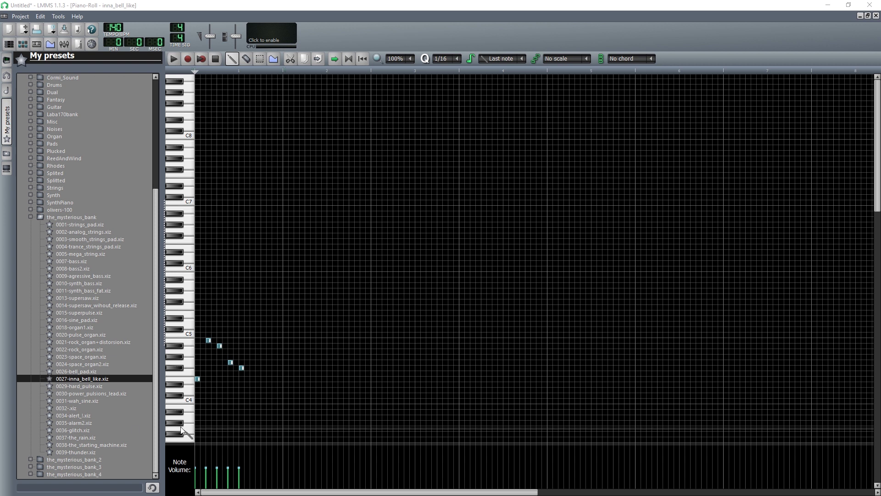
left_click(259, 60)
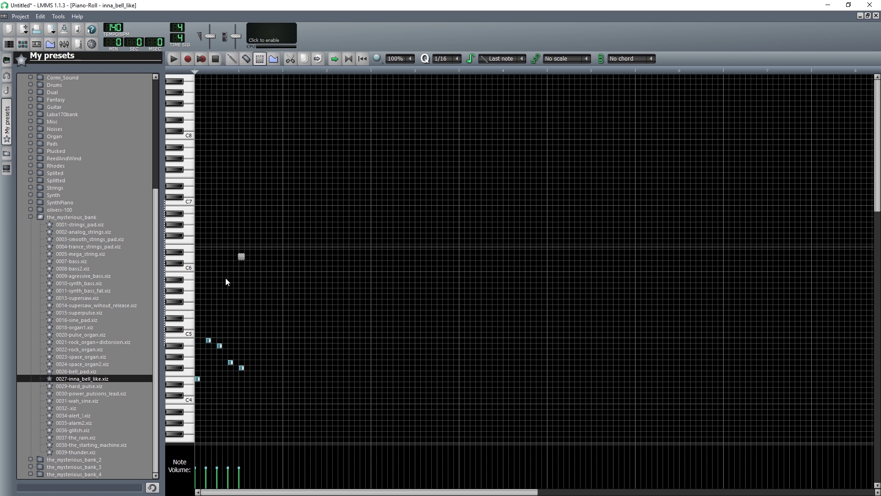
left_click_drag(251, 382, 187, 334)
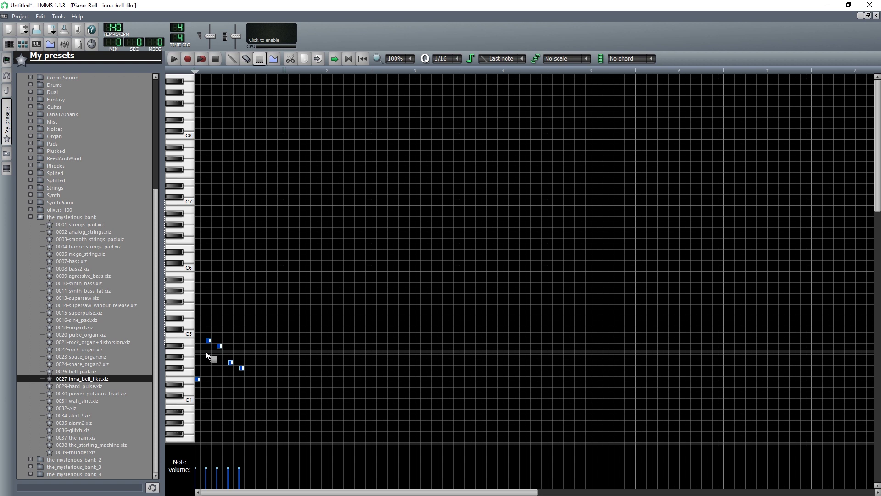
- Add Beat/Bassline 2 to the song and place the ZynAddSubFX preset 0014-bell.xiz from the_mysterious_bank_4 in it as a track
key("F5")
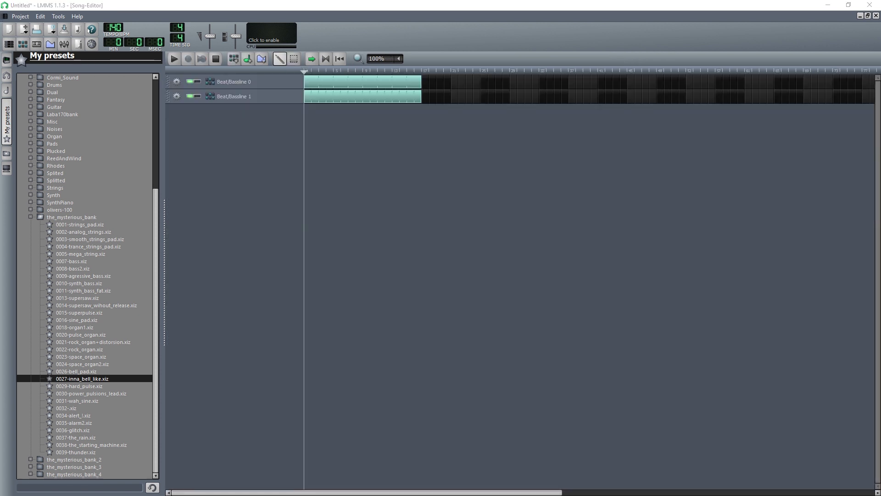
left_click(234, 62)
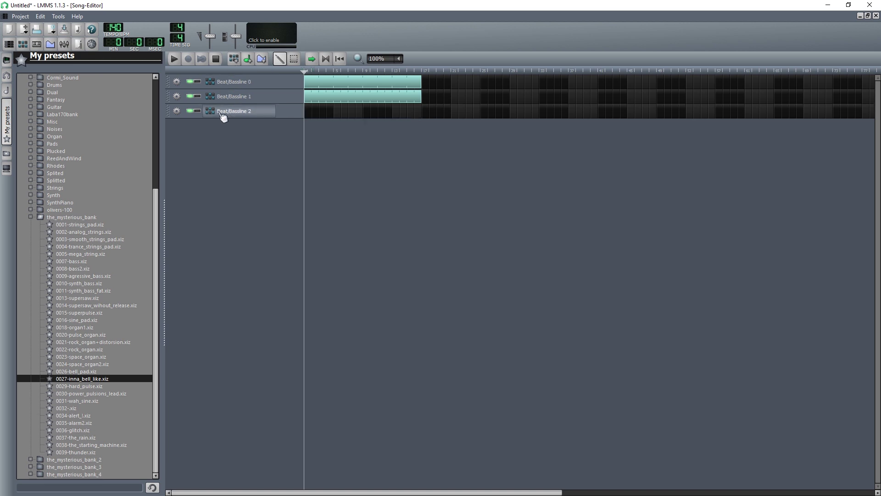
double_click(305, 109)
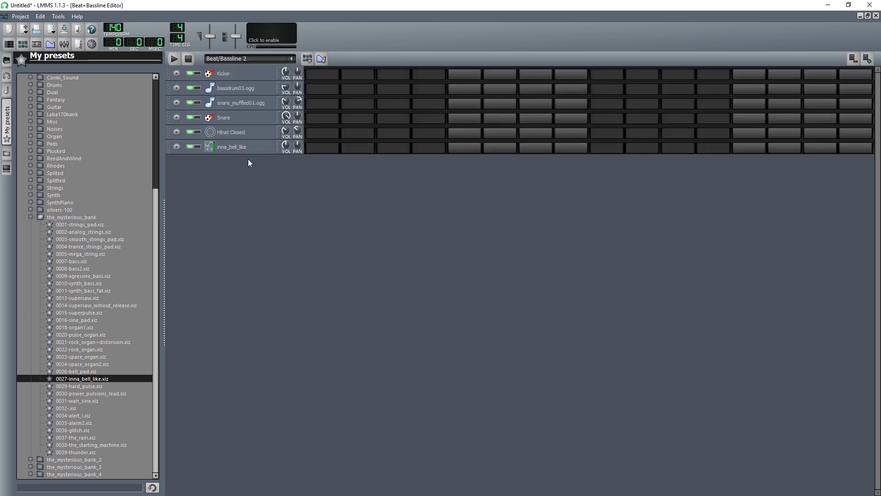
left_click(30, 217)
left_click(30, 393)
scroll(56, 371, "down", 4)
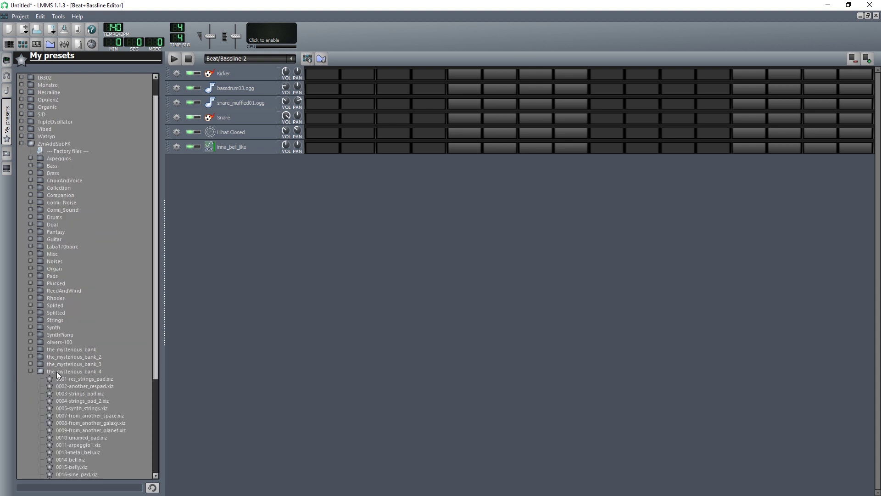
left_click(81, 394)
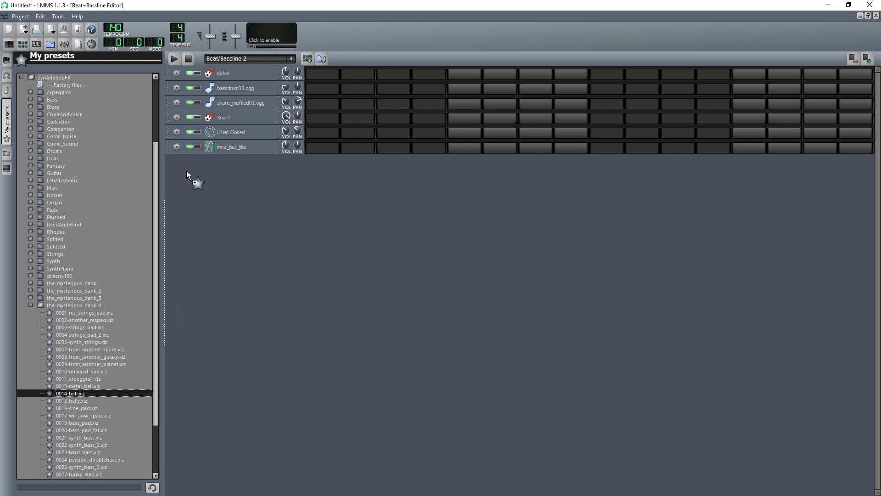
left_click_drag(186, 171, 172, 169)
- Open the bell track's pattern in the Piano-Roll, delete its existing note and paste the five copied notes
double_click(318, 163)
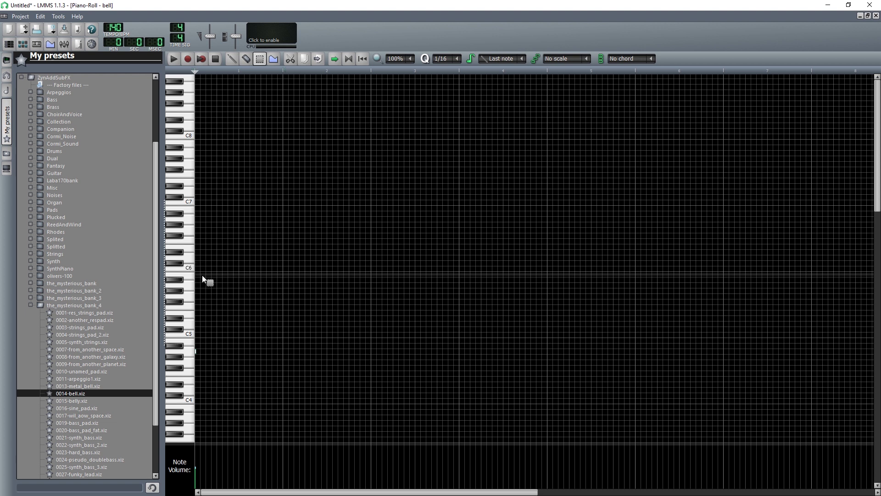
right_click(197, 349)
key("Escape")
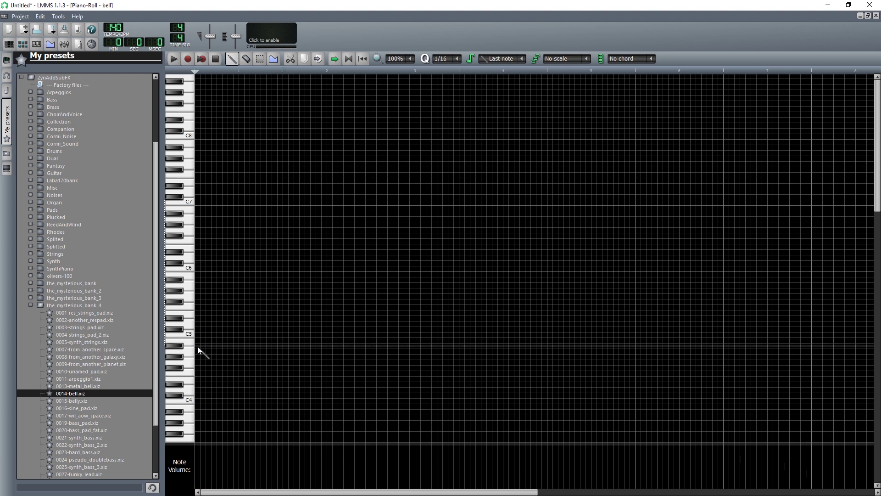
key("ctrl+v")
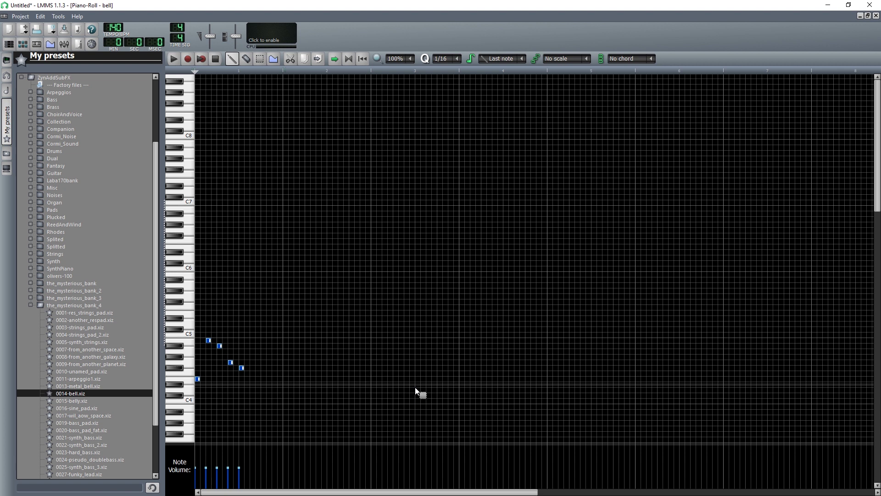
- Move the pasted notes down two octaves and two bars to the right
key("shift+Down")
key("shift+Down")
key("shift+Right")
key("shift+Right")
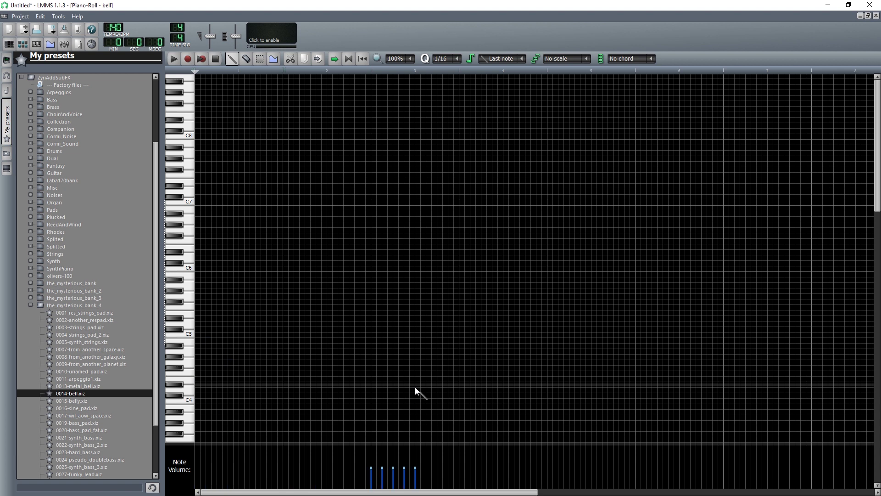
left_click_drag(876, 193, 856, 339)
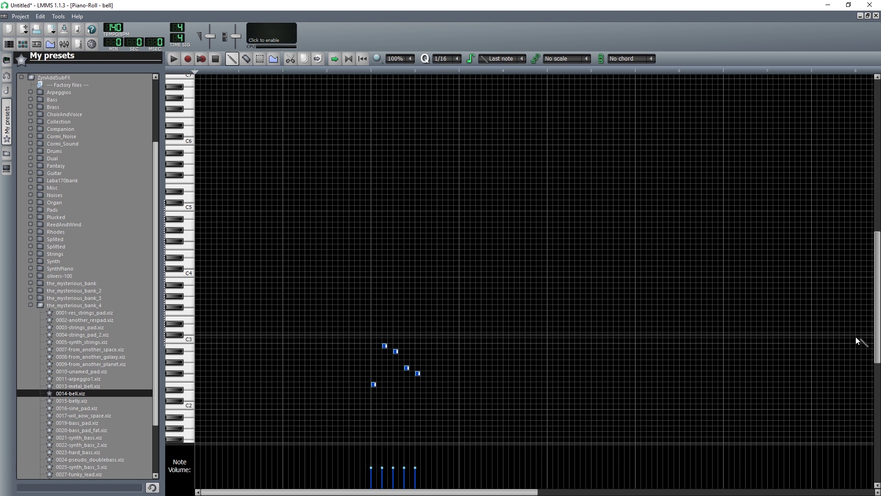
- Draw a two-beat E2 note at the start of the bell pattern, followed directly by a one-beat A#1 note
left_click_drag(196, 385, 239, 385)
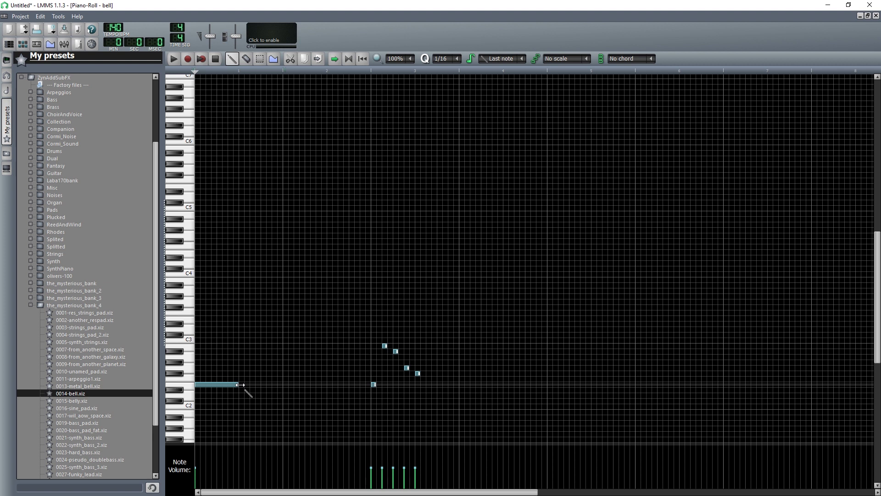
left_click(239, 417)
left_click_drag(283, 417, 259, 418)
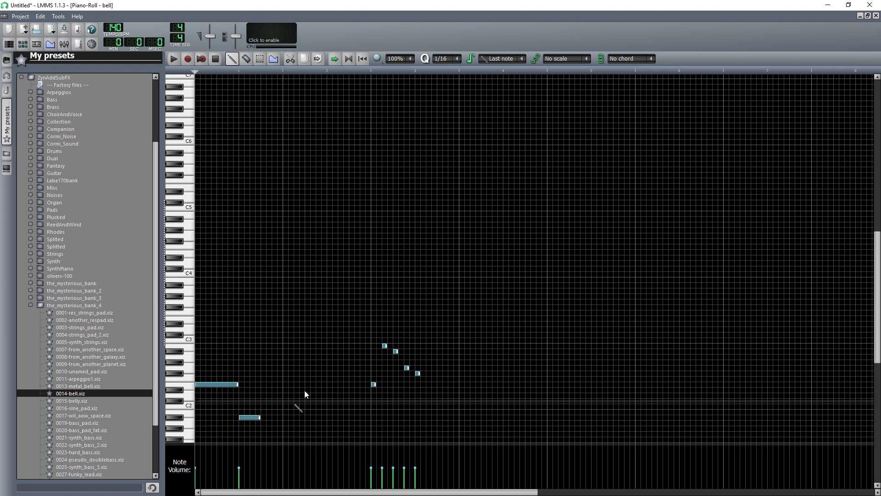
- Select the five pasted notes and move them down one more octave
left_click_drag(293, 91, 513, 442)
key("ctrl+Down")
scroll(488, 377, "down", 4)
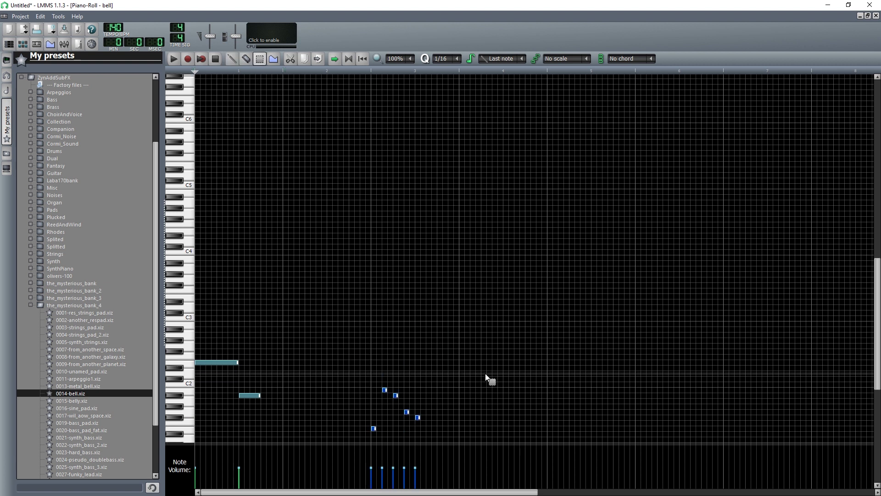
- Continue the bell line with a one-beat B1, a two-beat G1 and a two-beat E1 note, placed end to end
left_click(231, 59)
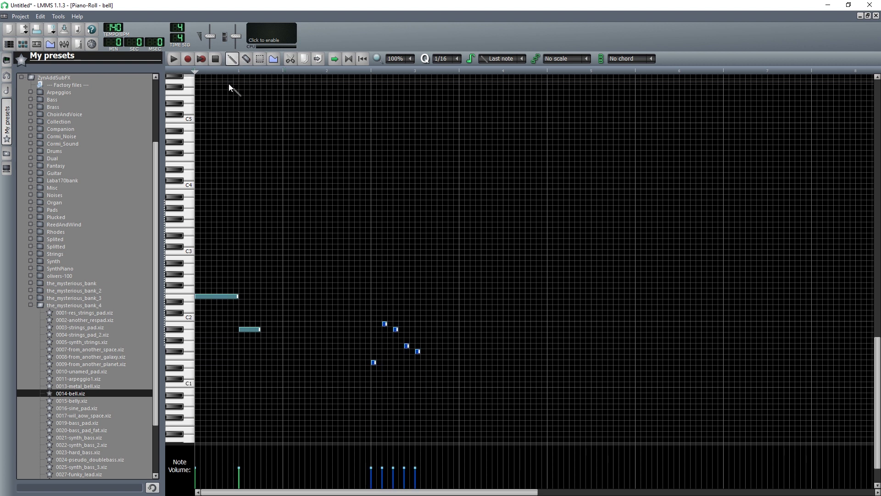
left_click(268, 346)
left_click_drag(269, 346, 332, 357)
left_click(284, 345)
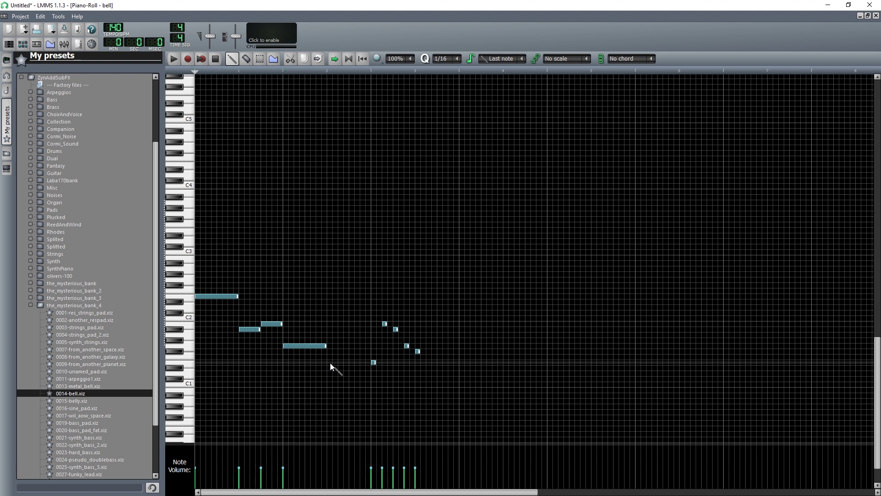
left_click(330, 363)
- Delete the five pasted short notes after the bell line and play back the remaining pattern
right_click(373, 362)
right_click(385, 324)
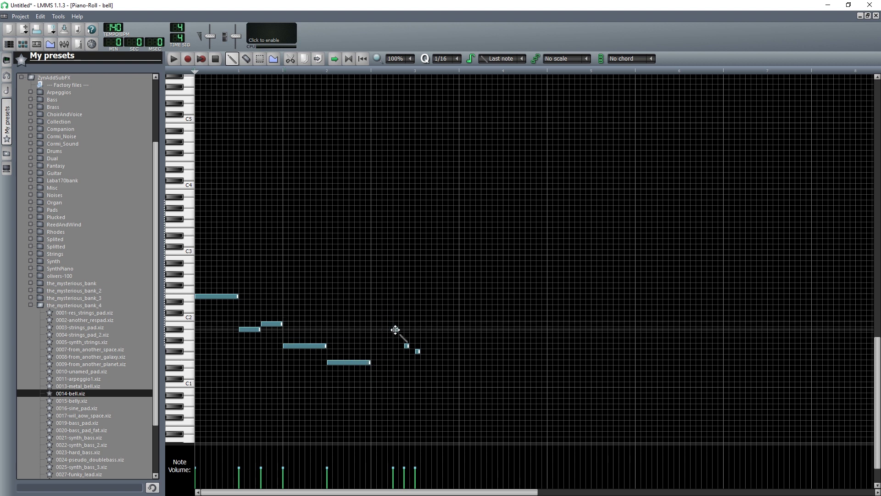
right_click(395, 329)
right_click(406, 345)
right_click(417, 351)
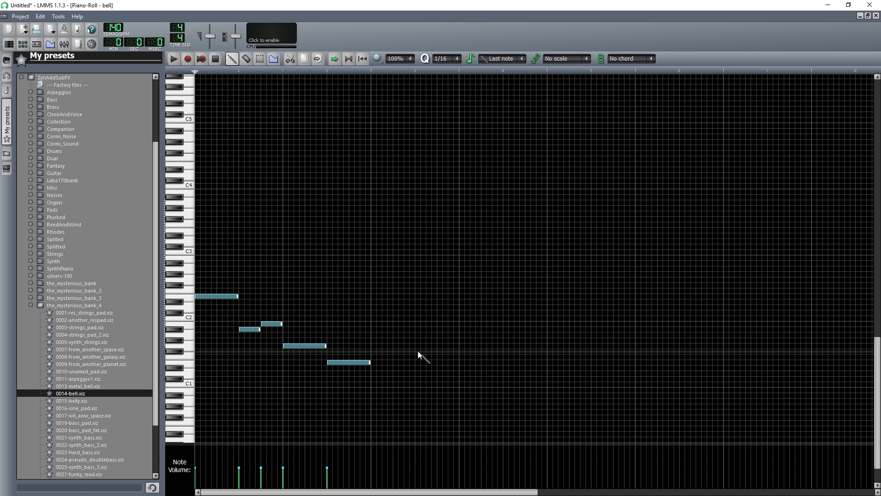
left_click(173, 58)
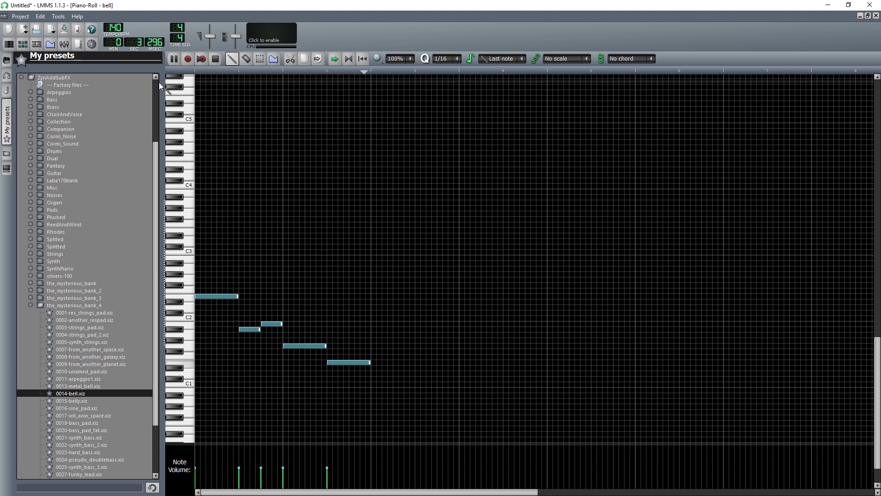
left_click(217, 60)
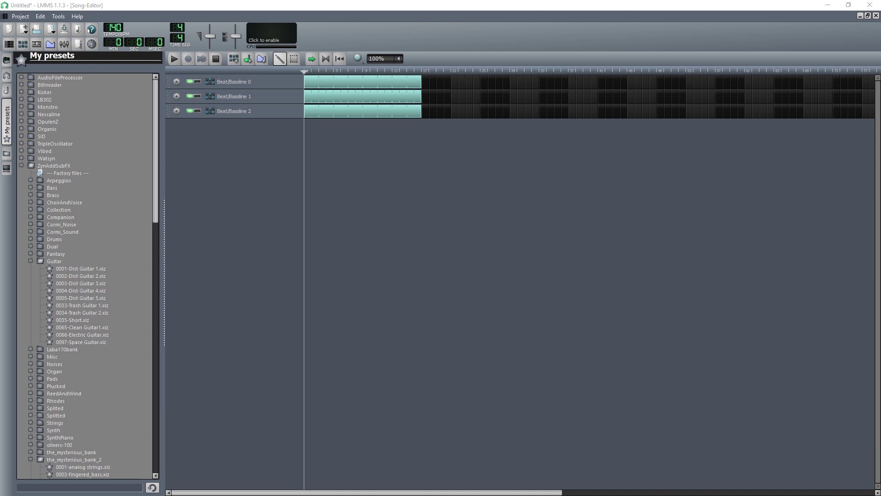
- Collapse the open preset folders and add 0005-mega_string.xiz from the_mysterious_bank to the song as an instrument track
left_click(30, 261)
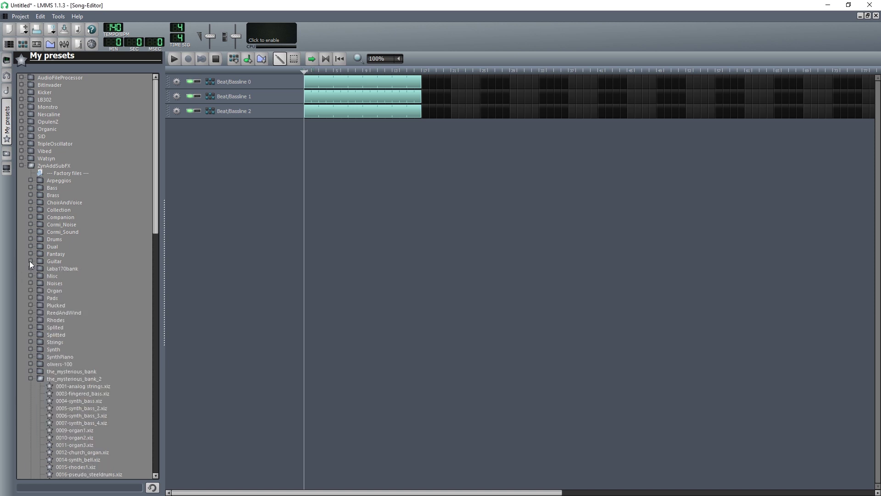
left_click(30, 379)
left_click(31, 386)
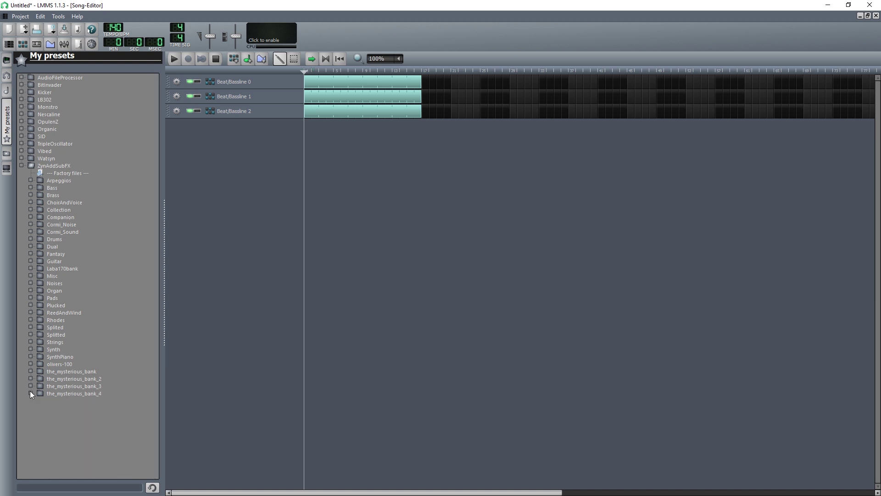
left_click(31, 379)
left_click(30, 372)
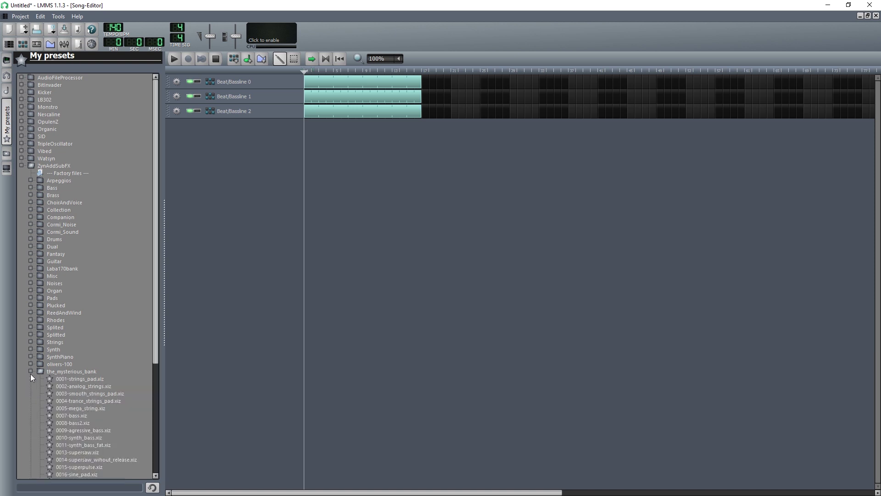
scroll(44, 370, "down", 2)
left_click(91, 365)
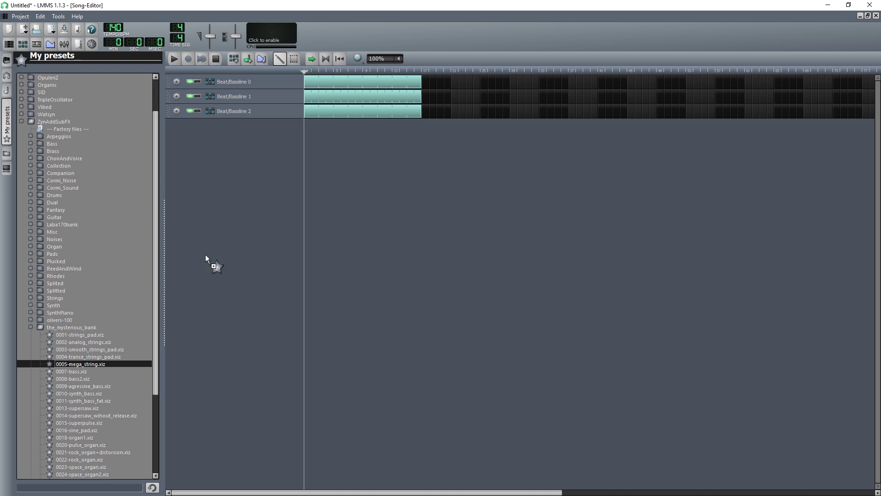
left_click_drag(204, 125, 204, 126)
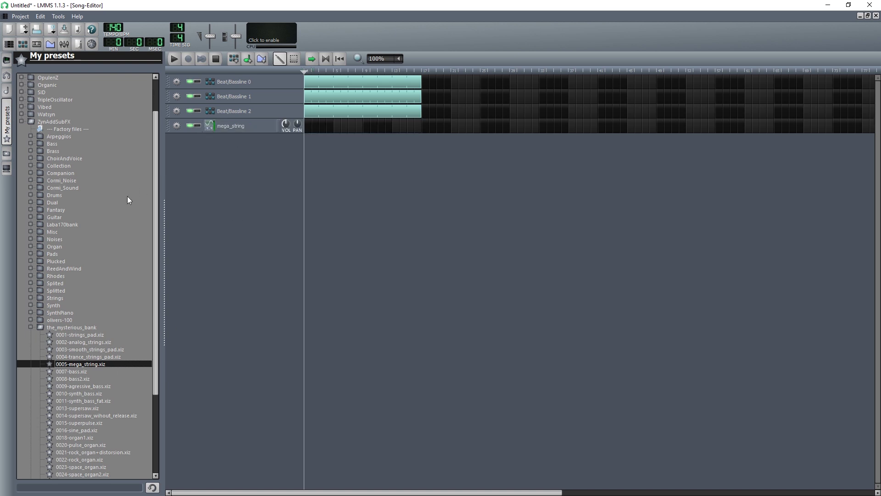
- Add the preset 0034-synth_guitar.xiz from the_mysterious_bank_3 to the song as an instrument track
left_click(29, 327)
left_click(30, 359)
scroll(60, 399, "down", 6)
left_click(92, 437)
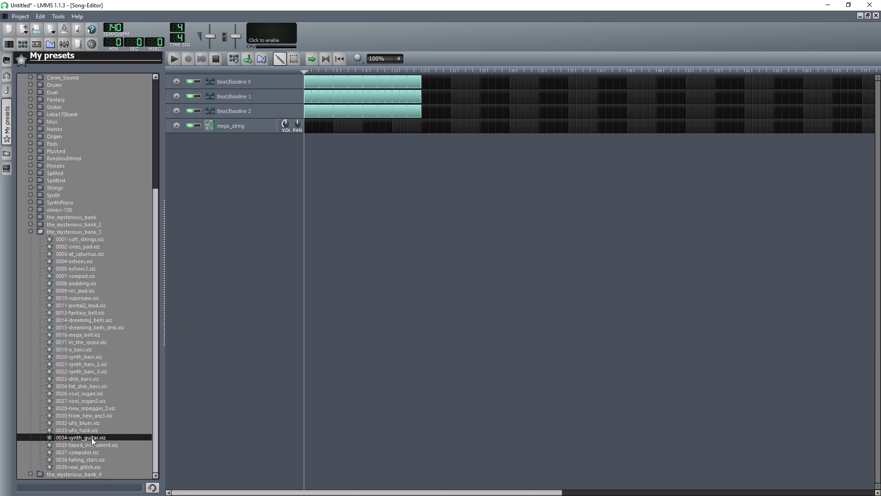
left_click_drag(217, 281, 193, 149)
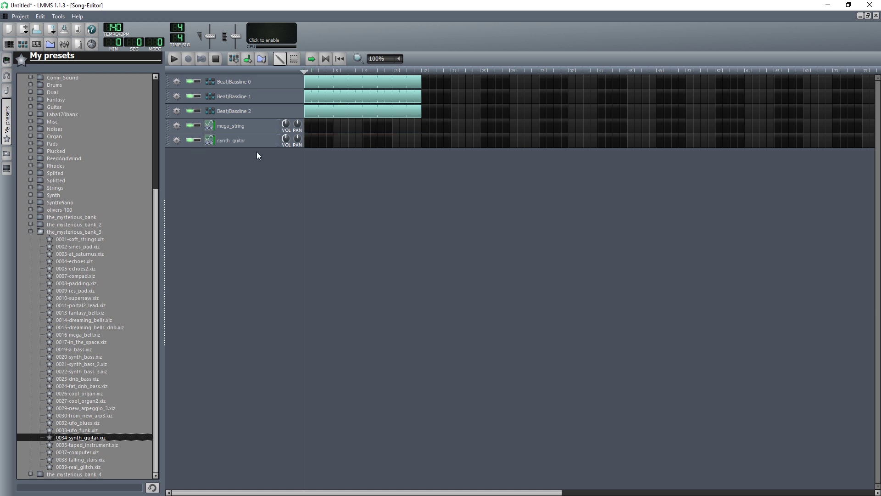
- Create a pattern in the mega_string track with one-bar D4 and G4 notes sounding together, and play it back
double_click(335, 126)
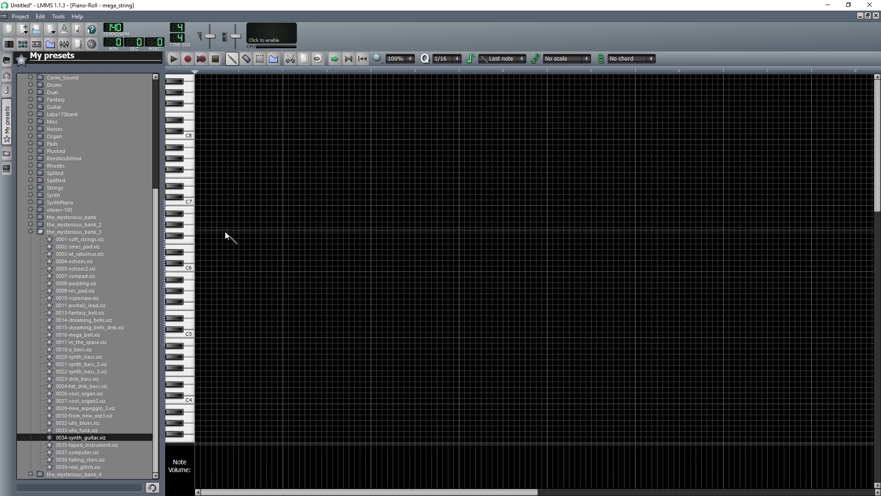
left_click(198, 379)
mouse_move(546, 379)
left_mouse_down()
mouse_move(281, 380)
mouse_move(273, 391)
left_mouse_up()
left_click(202, 362)
left_click(176, 60)
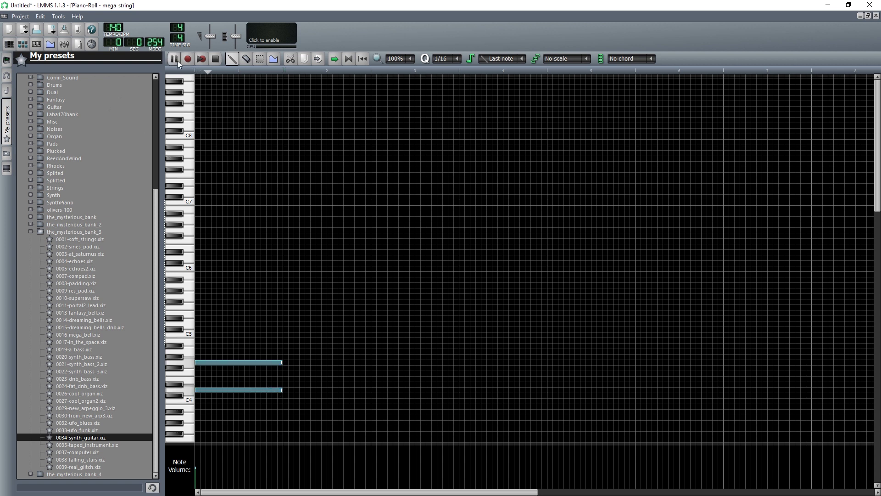
left_click(214, 59)
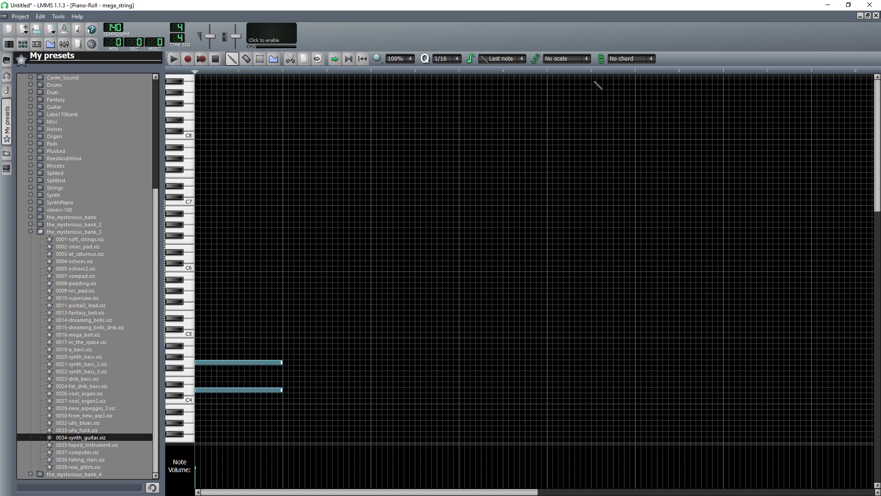
left_click(876, 15)
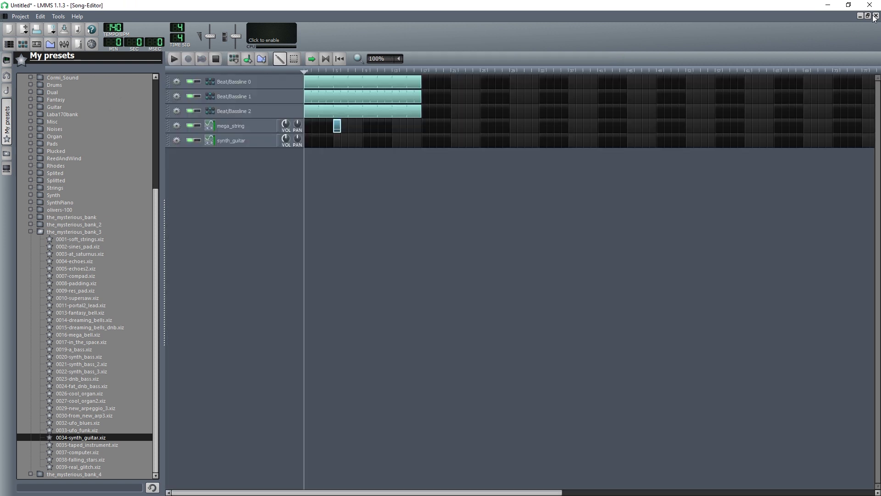
- Create a pattern in the synth_guitar track and draw a note at its start
double_click(356, 146)
left_click(198, 378)
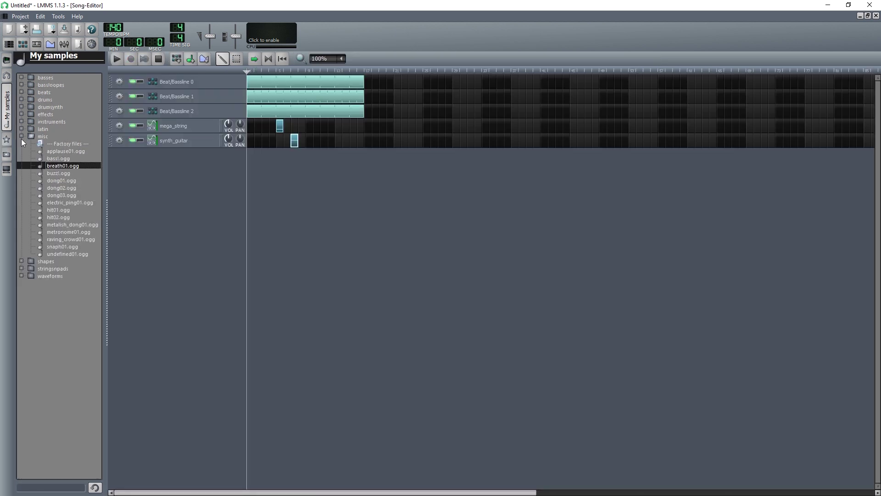
- Add breath01.ogg as an instrument track and create a pattern in it with a one-bar A4 note
left_click_drag(114, 158, 112, 150)
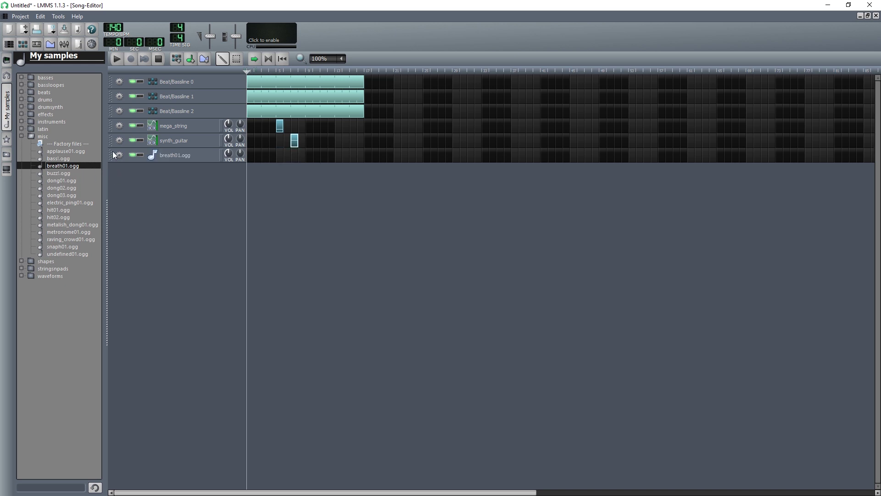
double_click(343, 159)
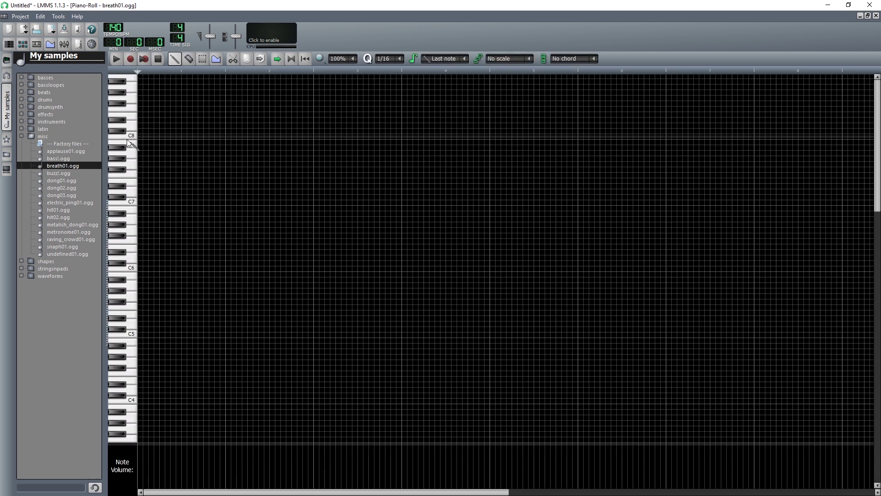
left_click_drag(144, 286, 139, 350)
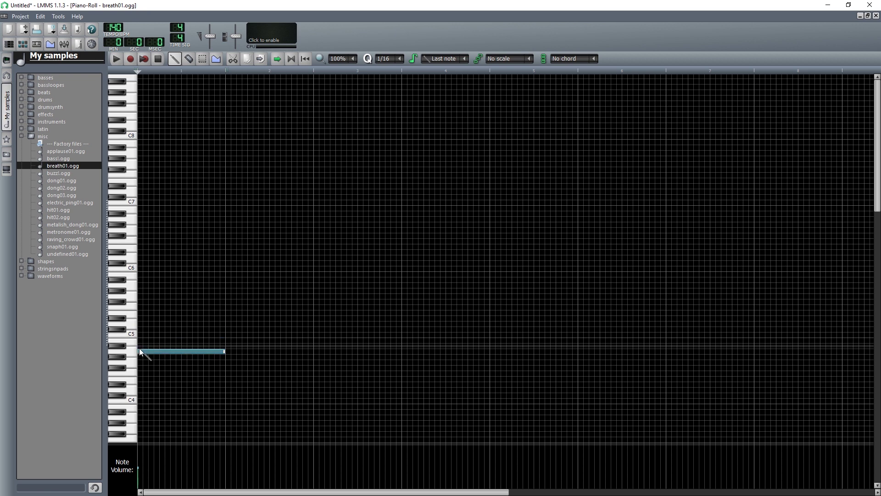
key("F5")
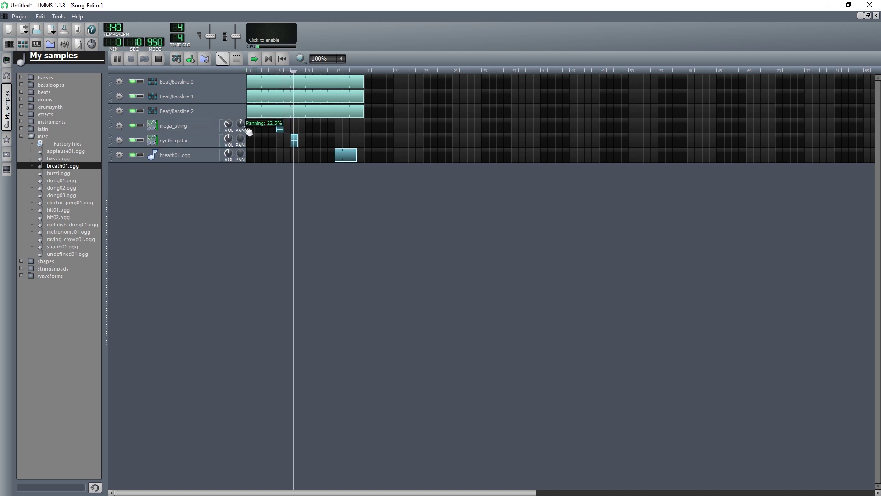
- Adjust the volume and panning of the mega_string, synth_guitar and breath01.ogg tracks while the song plays, and stop playback
mouse_move(228, 138)
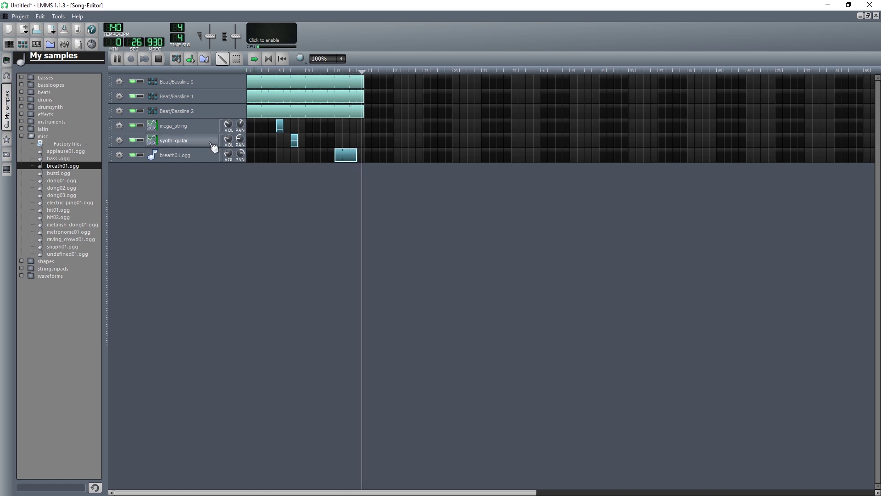
key("space")
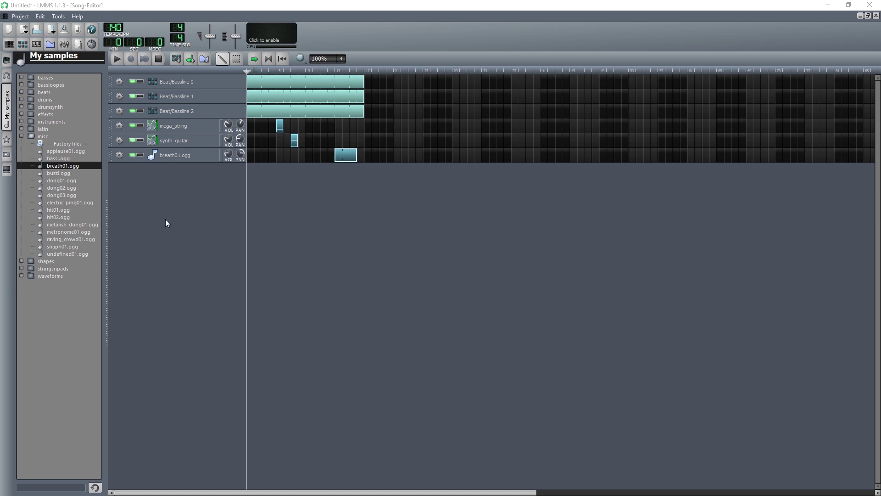
- Show the ZynAddSubFX interface of the mega_string instrument and audition several notes on its keyboard
left_click(199, 131)
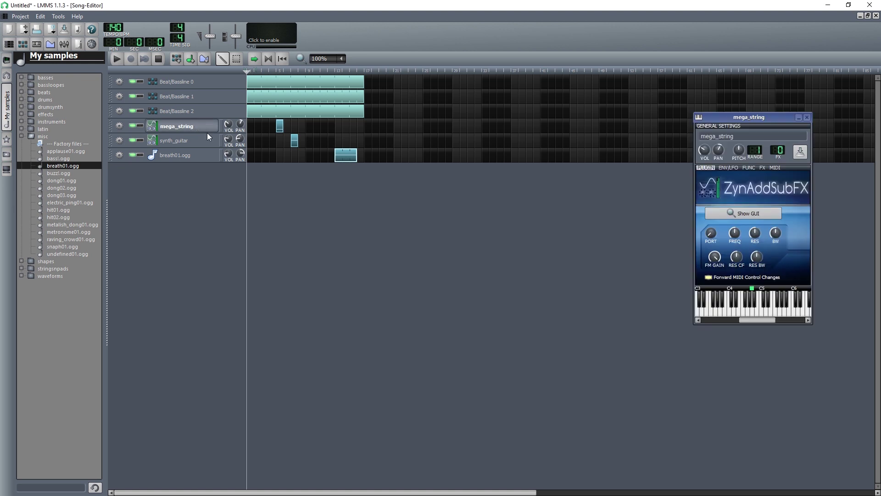
left_click_drag(724, 122, 502, 157)
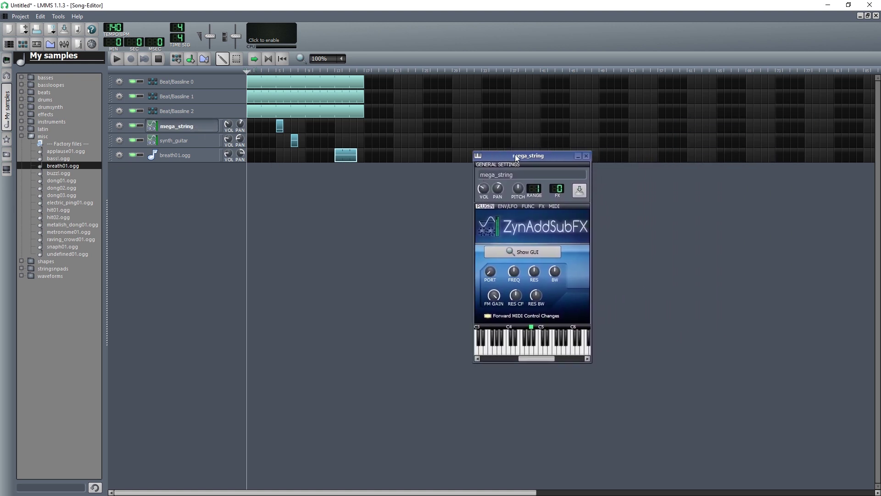
left_click(532, 255)
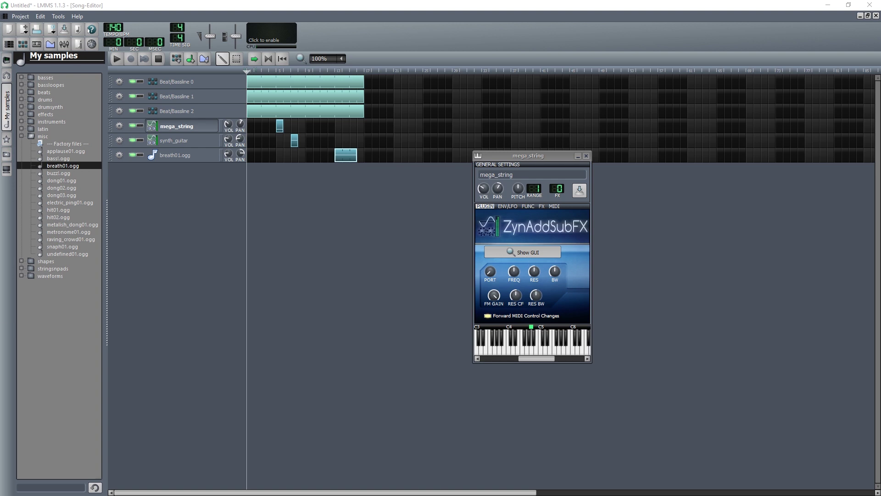
left_click_drag(390, 246, 367, 183)
left_click(307, 316)
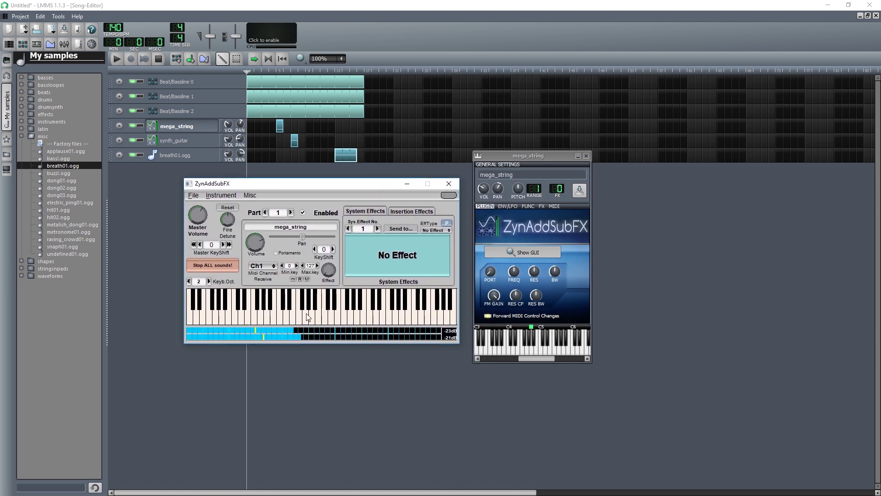
left_click(294, 316)
left_click(237, 317)
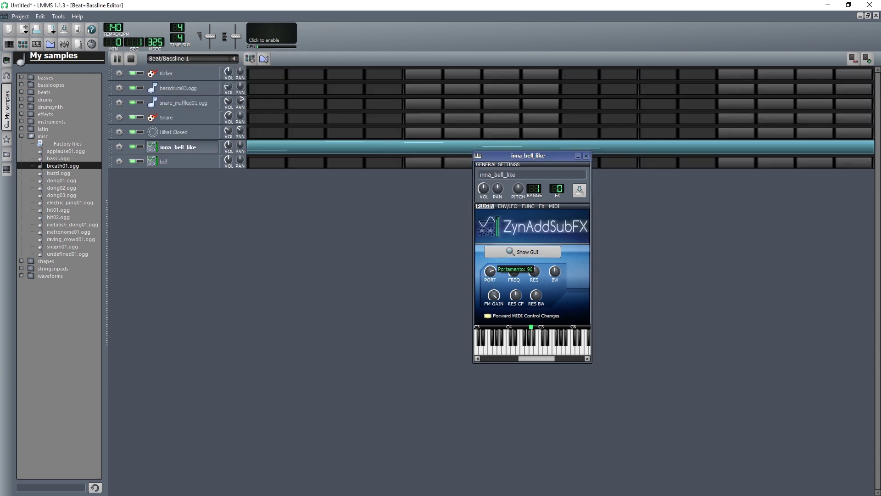
- Lower the portamento of the inna_bell_like instrument during playback, close its settings and stop the pattern
left_click_drag(490, 270, 491, 309)
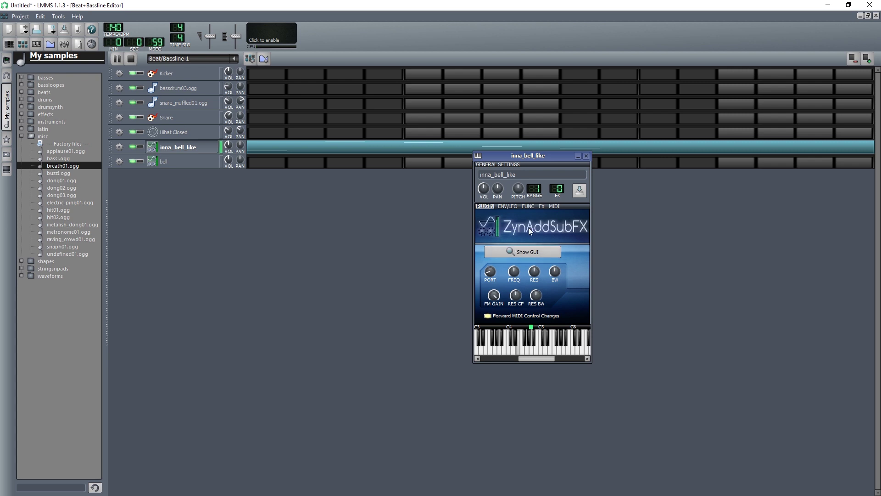
left_click(587, 157)
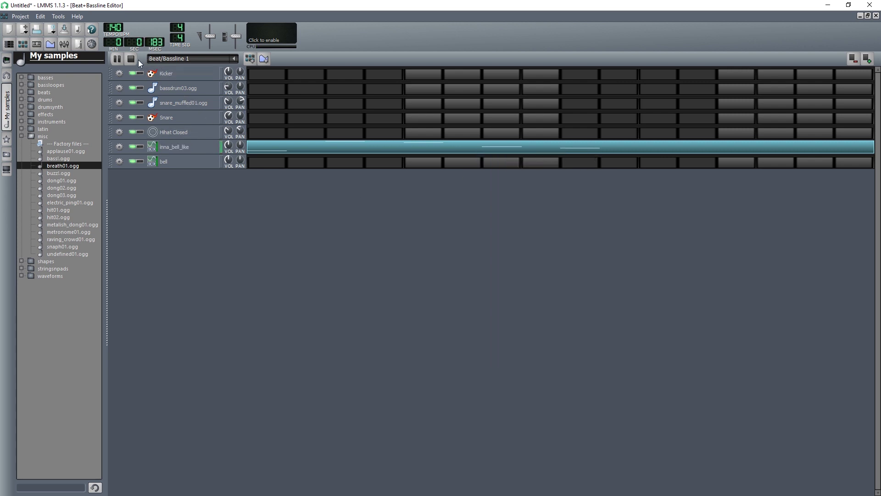
left_click(133, 59)
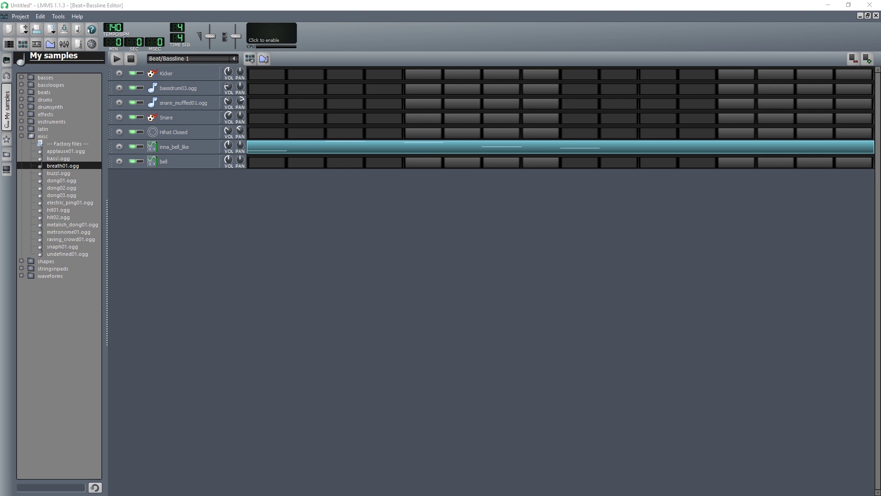
- Play the whole song while muting and unmuting Beat/Bassline 0, and switch that track's solo on and off
key("F5")
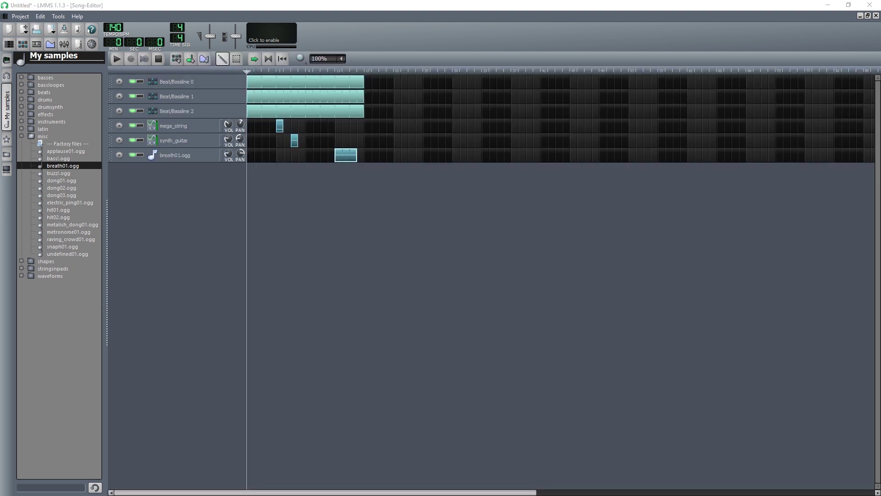
left_click(46, 166)
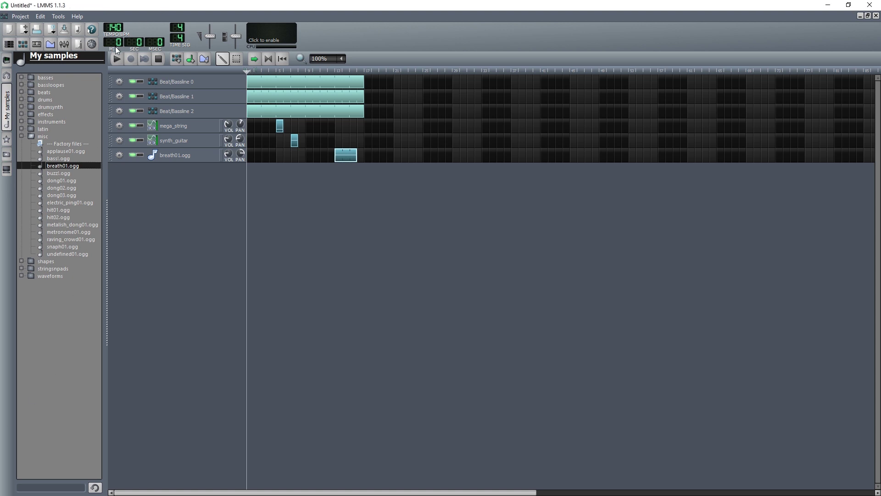
key("space")
left_click(135, 82)
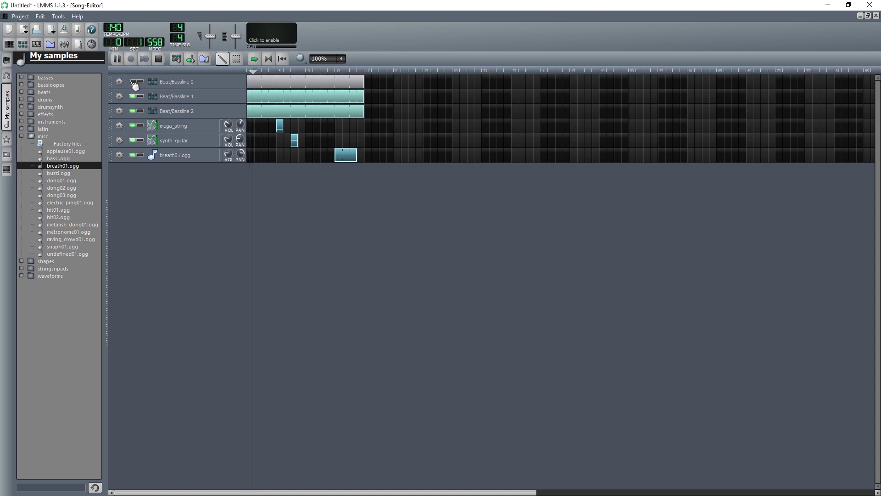
left_click(140, 83)
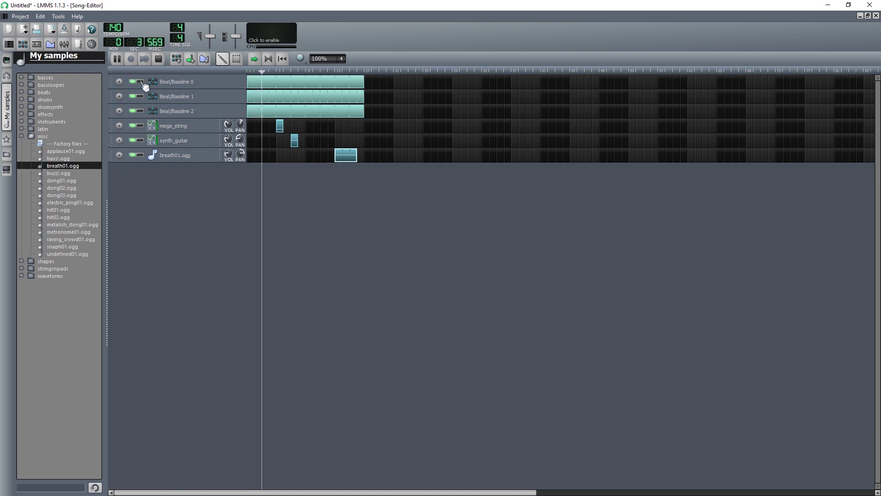
left_click(141, 82)
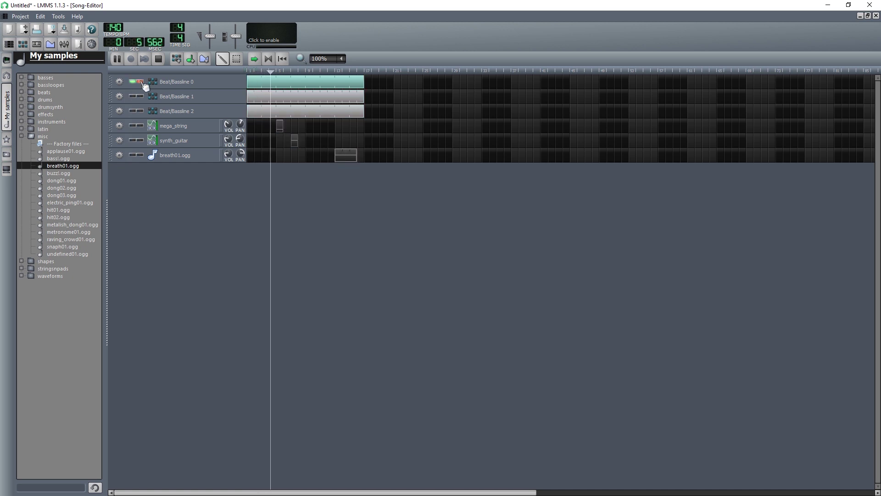
left_click(141, 83)
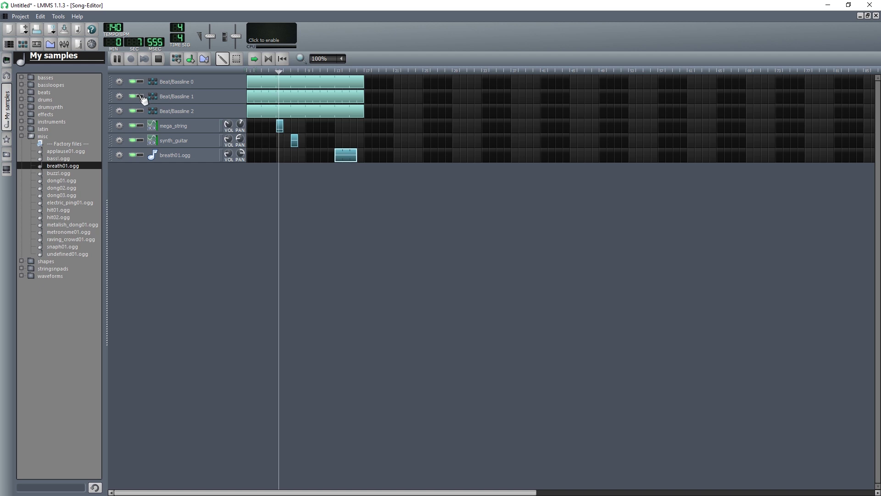
- Solo and unsolo the mega_string and synth_guitar tracks in turn, and stop the song
left_click(142, 126)
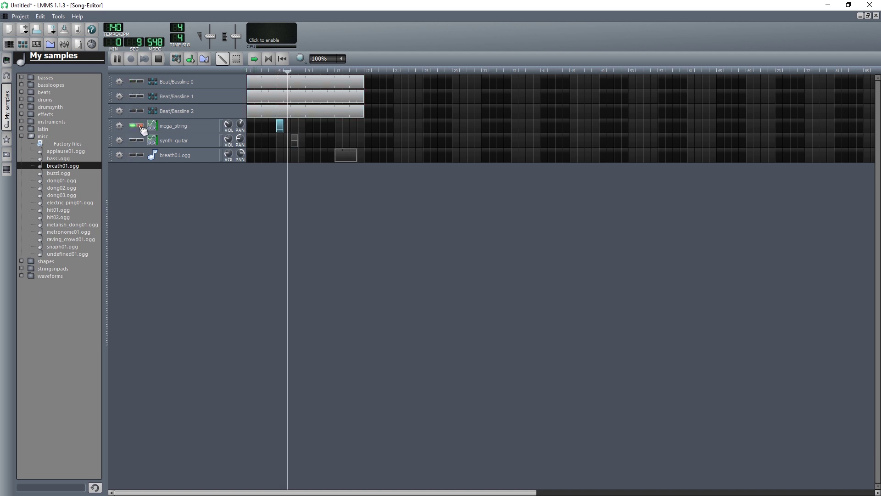
left_click(142, 126)
left_click(142, 141)
left_click(142, 141)
key("space")
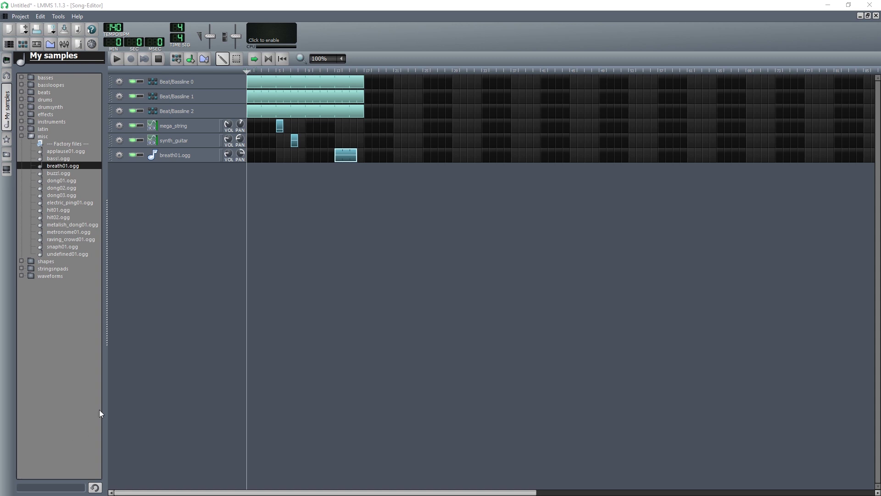
- Raise the volume of inna_bell_like and adjust the volume of Snare among the Beat/Bassline 1 instruments
left_click(116, 60)
left_click(199, 97)
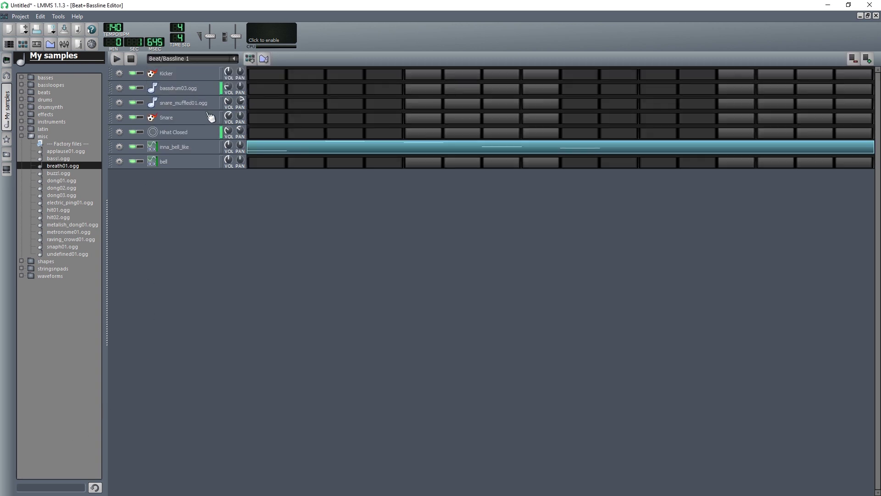
left_click_drag(231, 148, 231, 129)
mouse_move(228, 115)
left_mouse_down()
mouse_move(226, 135)
mouse_move(228, 104)
left_mouse_up()
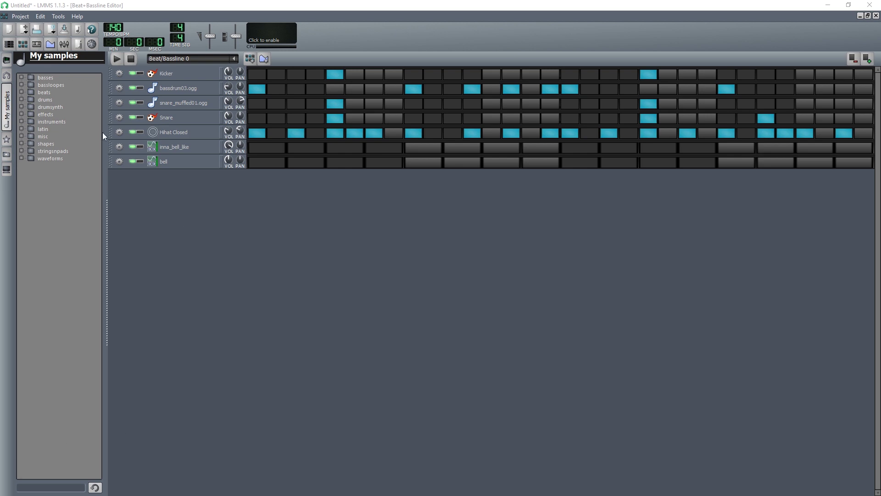
- Add a new channel to the FX-Mixer and route the Kicker instrument to FX channel 1
left_click(65, 44)
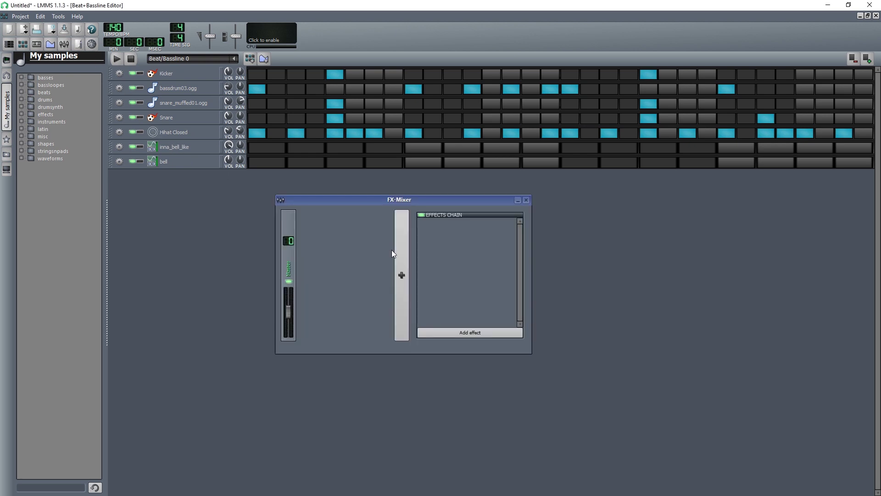
left_click(309, 269)
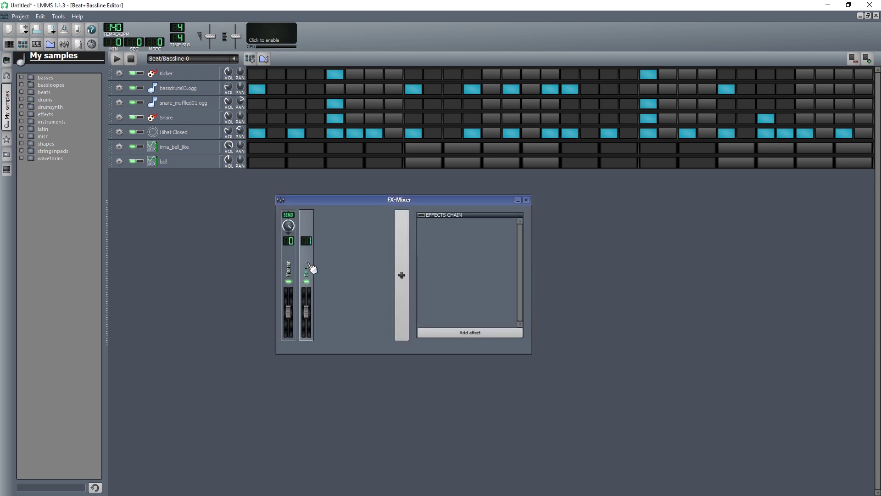
left_click(177, 75)
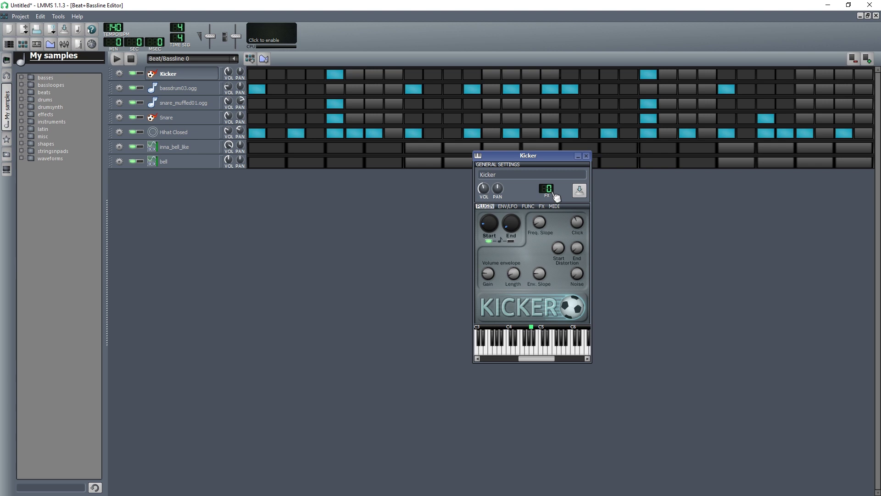
left_click_drag(556, 197, 556, 192)
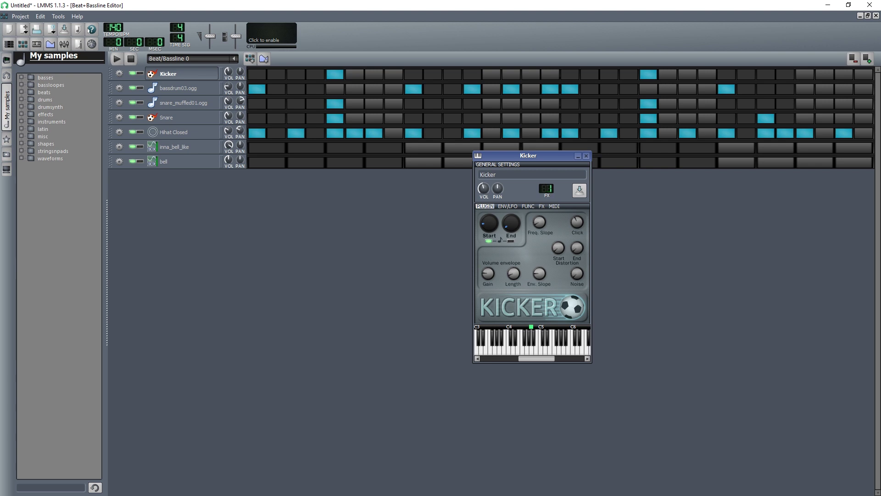
left_click(586, 156)
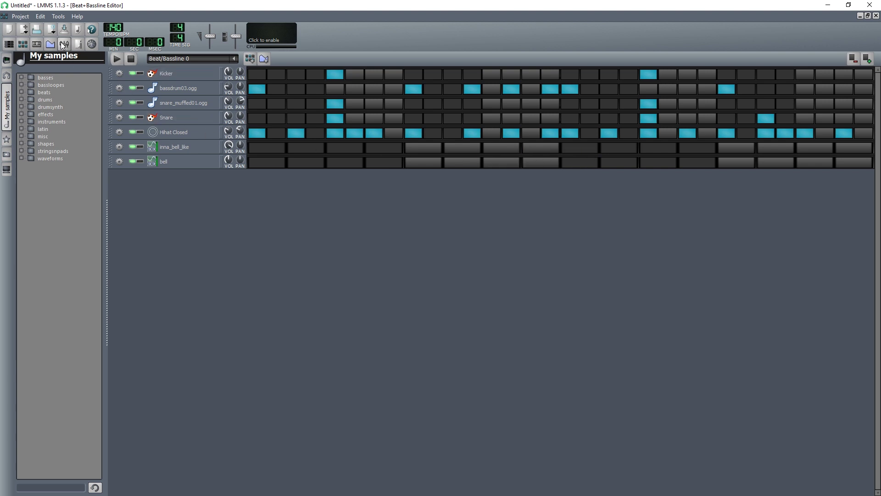
- Solo Kicker, play the beat and add the Delay effect to the effects chain of FX channel 1
left_click(140, 73)
left_click(117, 58)
left_click(64, 44)
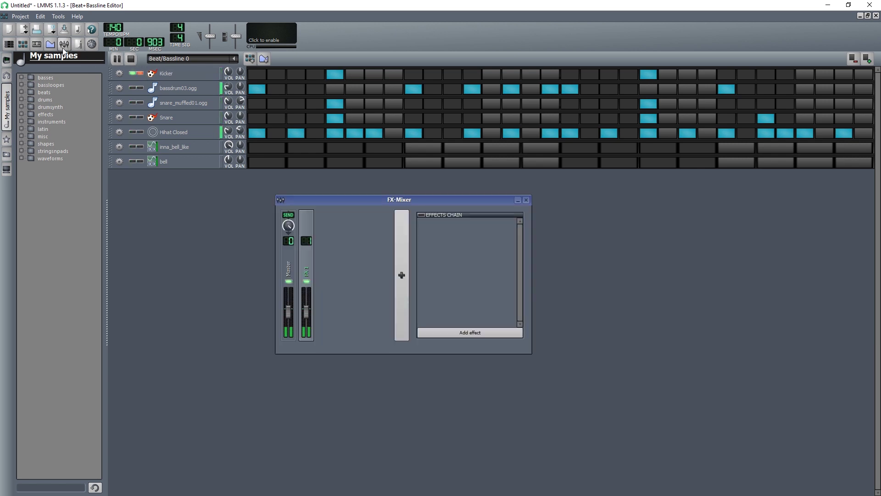
left_click(477, 332)
left_click(326, 164)
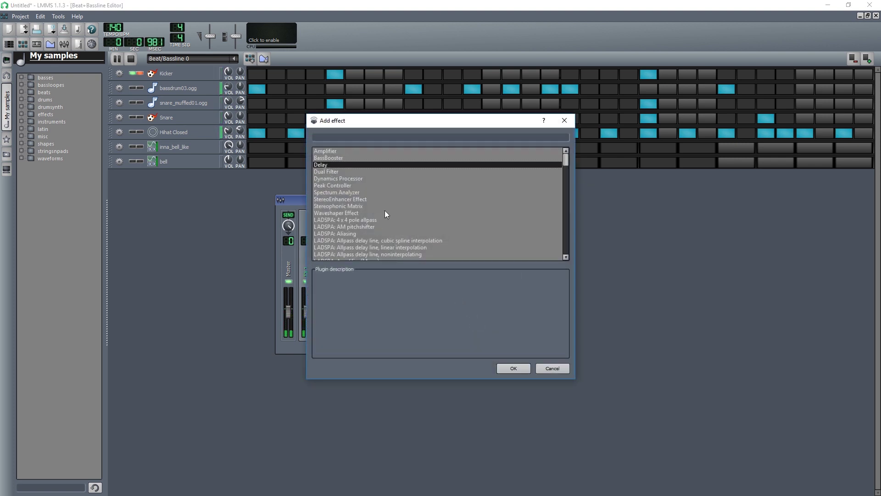
left_click(510, 368)
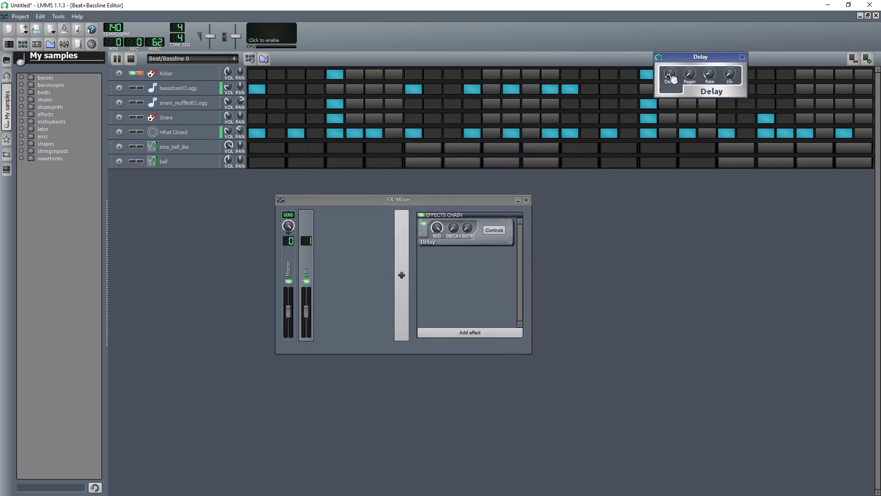
- Place the Delay effect's controls beside its effects chain and adjust the Delay and Regen settings during playback
left_click_drag(680, 58, 486, 277)
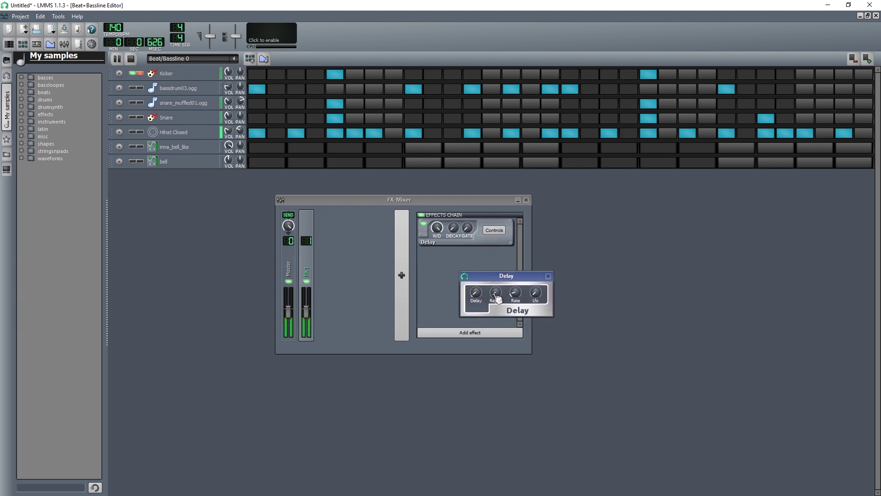
left_click_drag(497, 298, 476, 298)
left_click_drag(496, 293, 496, 293)
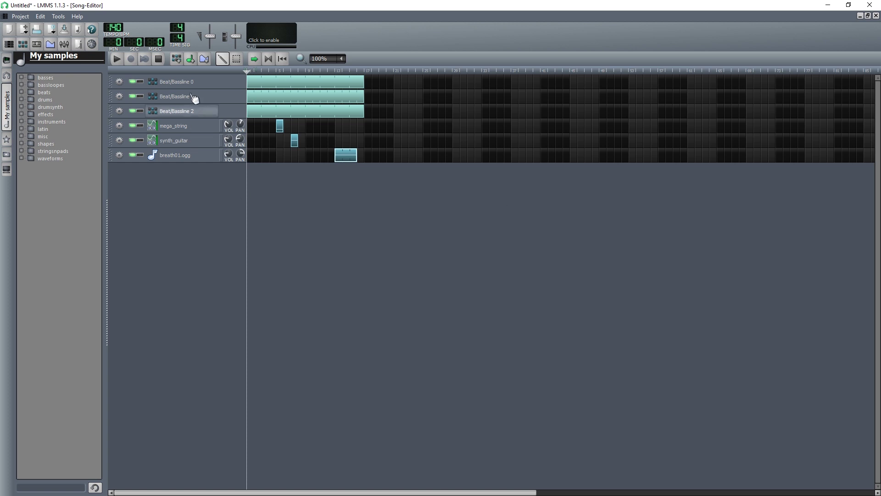
- Add an automation track to the song
left_click(201, 60)
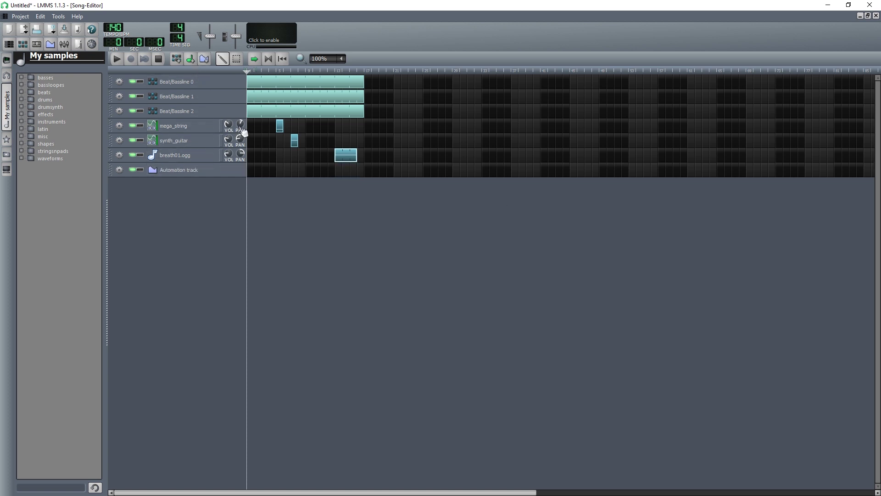
- Automate synth_guitar's panning on the automation track below its clip, using points alternating between both sides with linear progression
left_click_drag(241, 140, 295, 169)
double_click(294, 169)
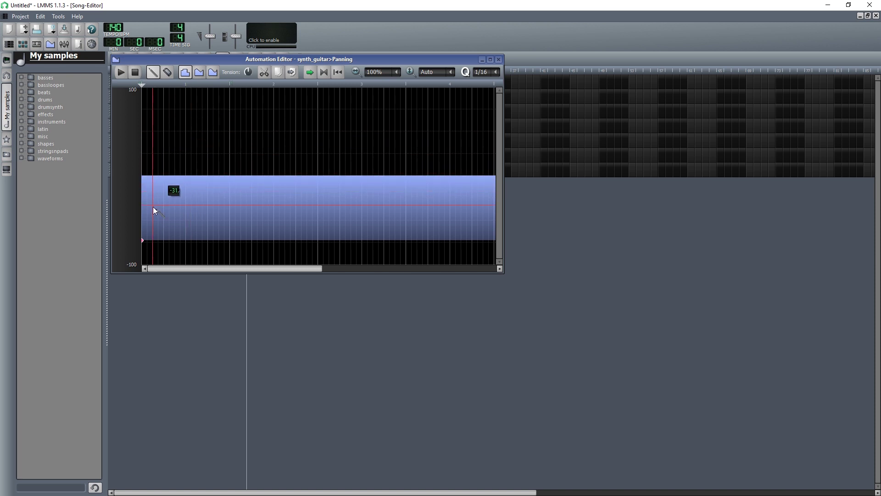
left_click_drag(153, 207, 185, 175)
left_click(200, 74)
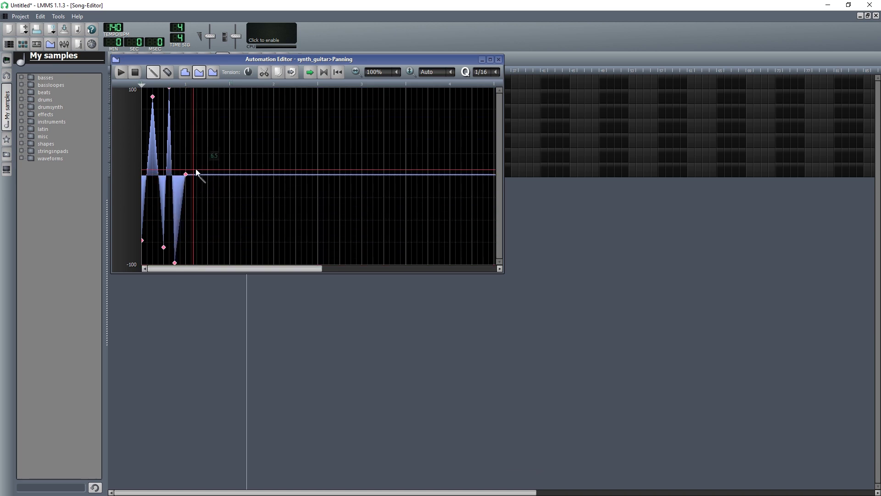
left_click(498, 60)
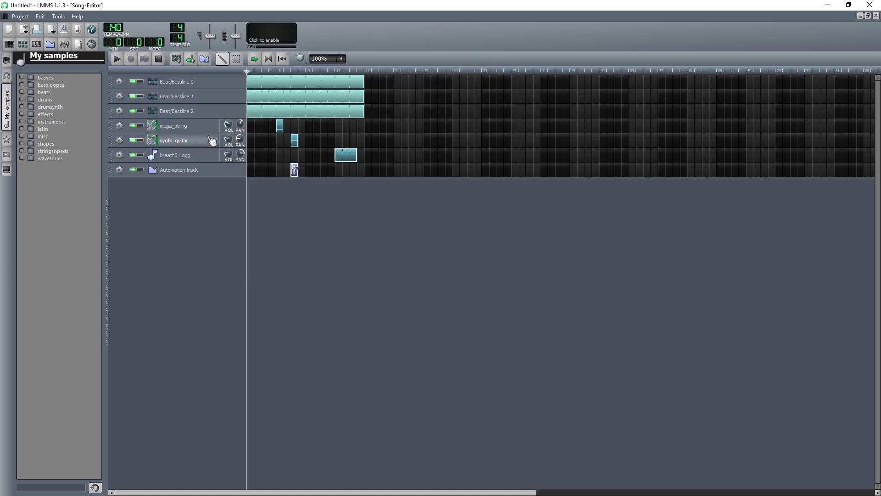
- Play the song from the mega_string clip to hear the synth_guitar panning automation, and stop playback
left_click(280, 70)
left_click(118, 61)
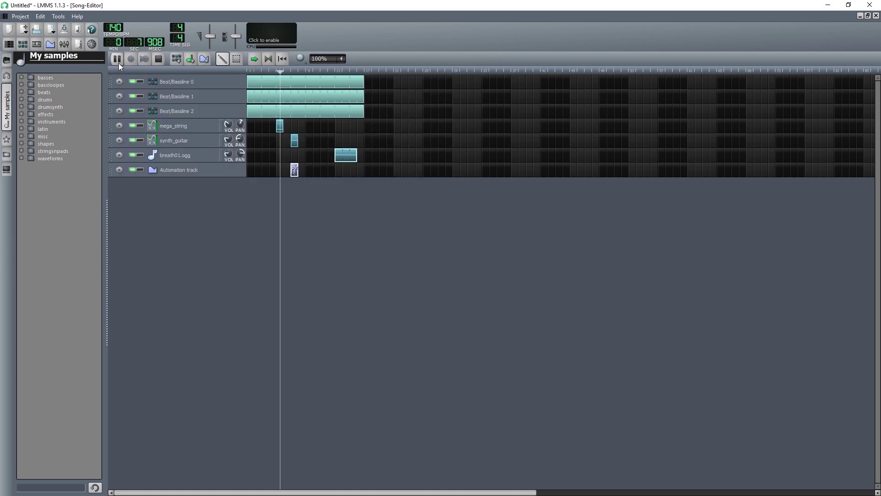
left_click(154, 62)
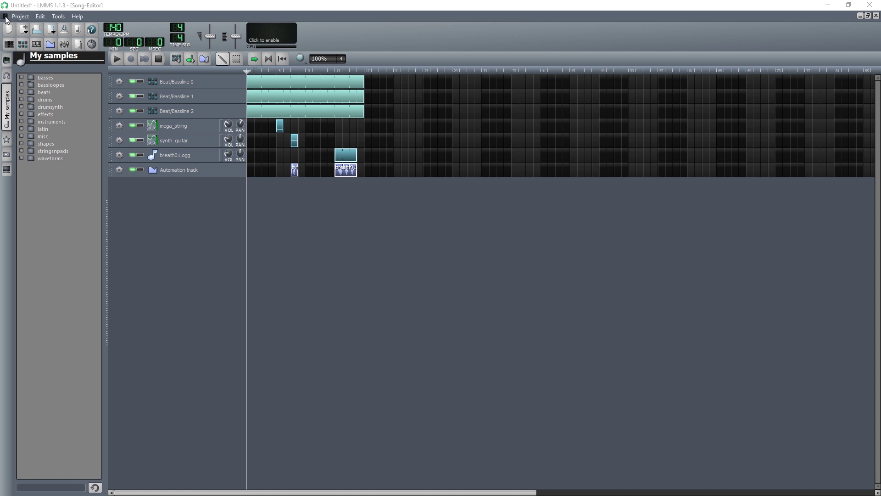
- Start a project export to a WAV file named "LMMS Tutorial.wav" in the projects folder
left_click(20, 16)
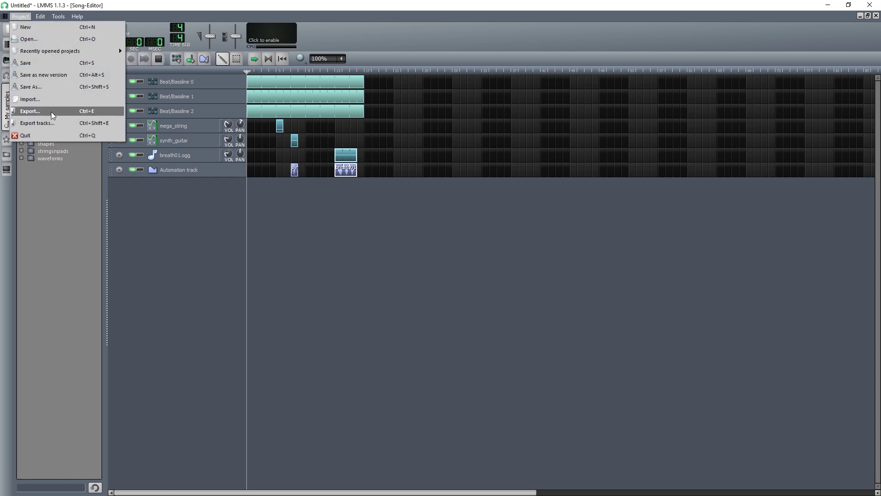
left_click(51, 113)
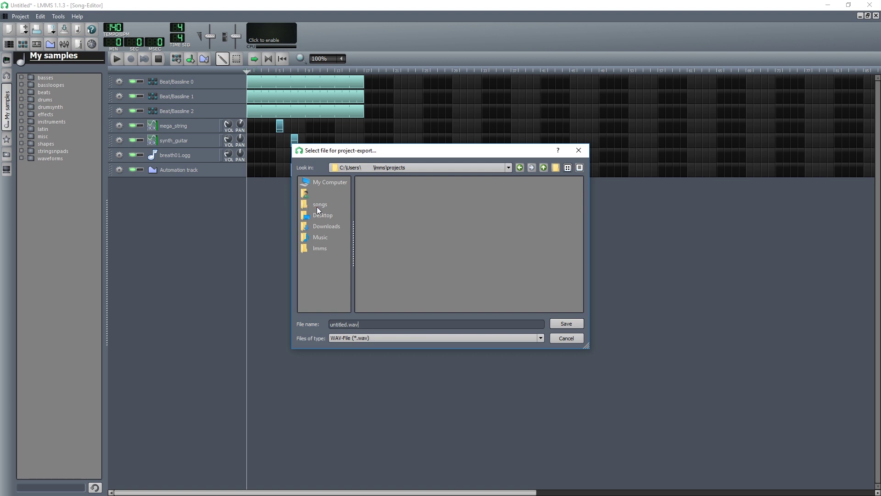
key("ctrl+a")
type("LMMS Tutorial.wav")
left_click(558, 324)
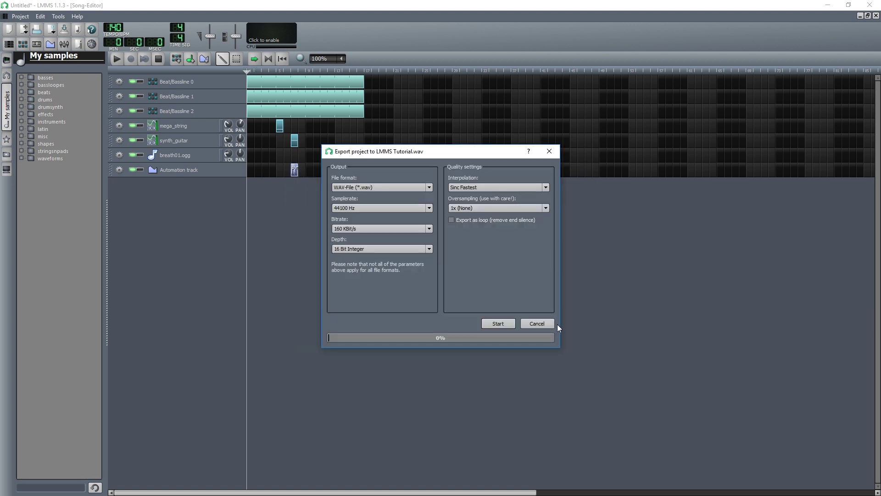
- Choose the bitrate for the WAV export and start rendering the song
left_click(381, 229)
left_click(379, 269)
left_click(500, 322)
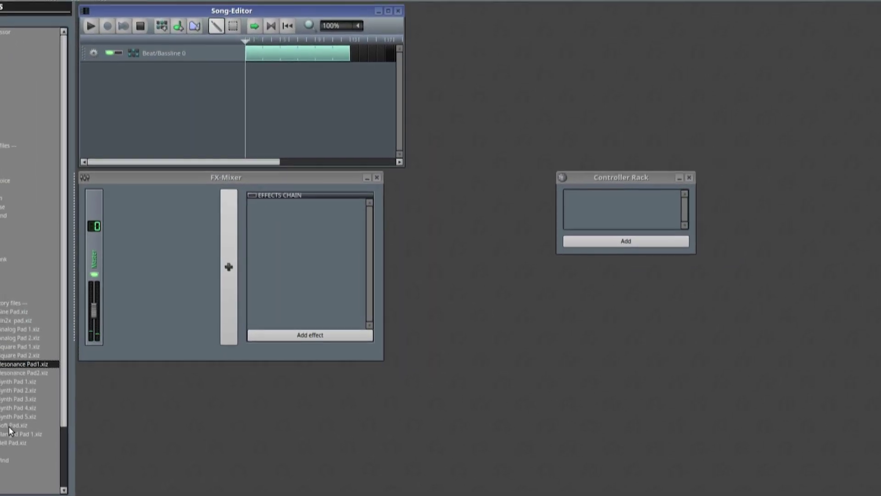
- Preview the factory pad presets, ending with 0097-Bell Pad.xiz
left_click(1, 424)
left_click(17, 436)
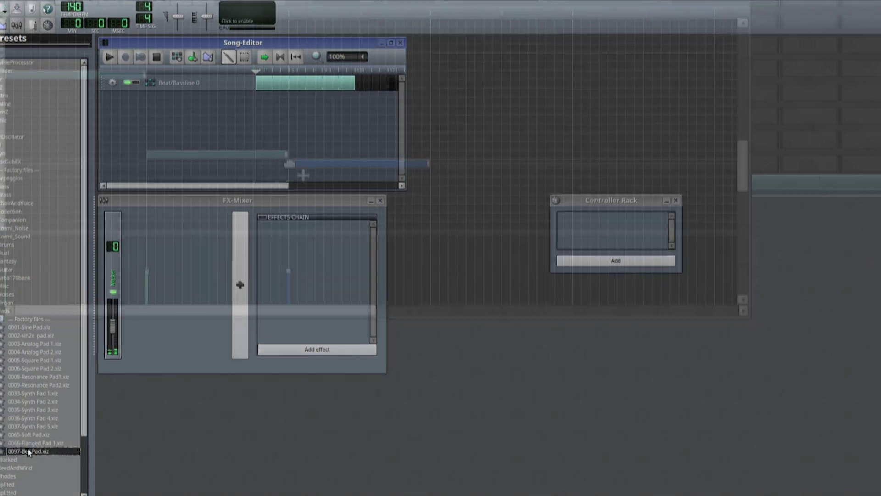